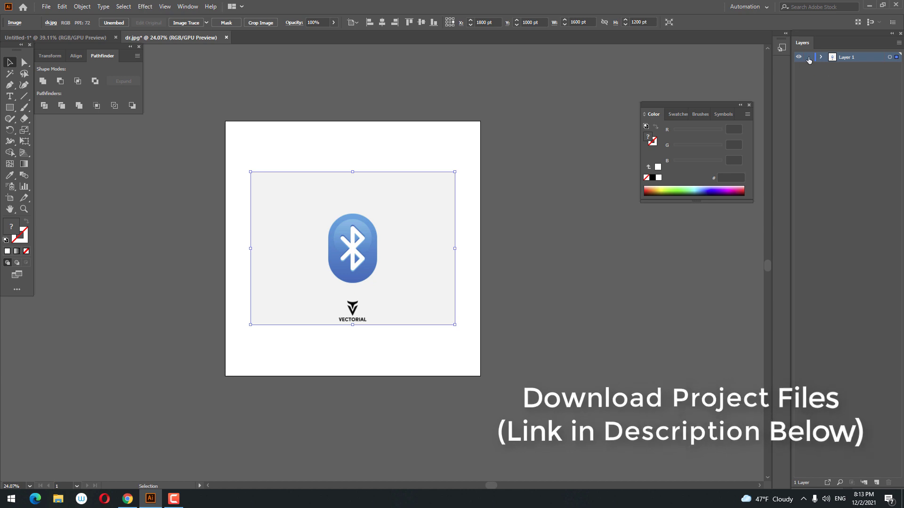
# Step: Lock the image layer and draw a white 2000 × 2000 pt rectangle covering the artboard on a new layer
pyautogui.click(809, 57)
pyautogui.click(874, 483)
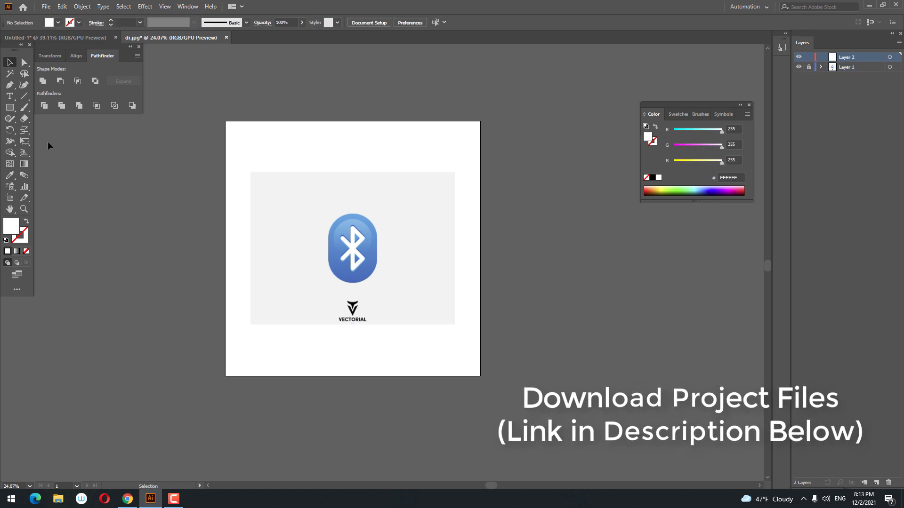
pyautogui.click(9, 107)
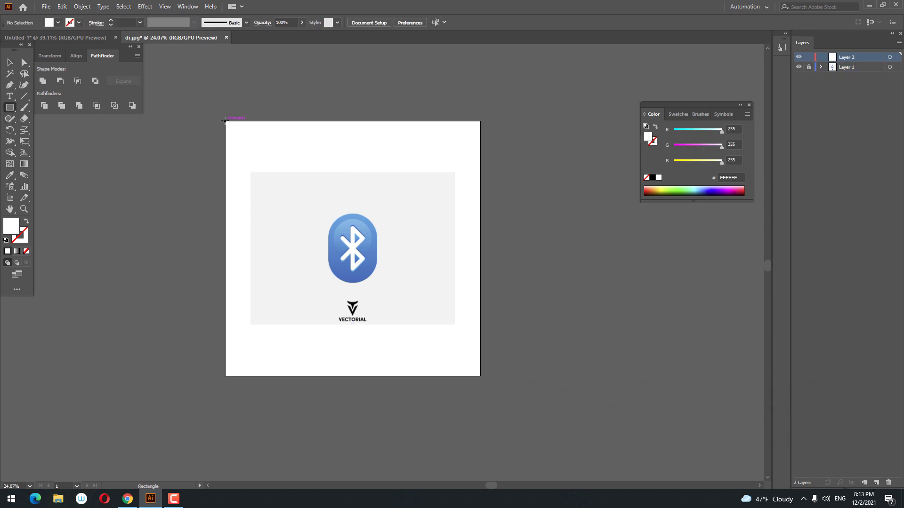
pyautogui.moveTo(225, 122); pyautogui.dragTo(480, 376)
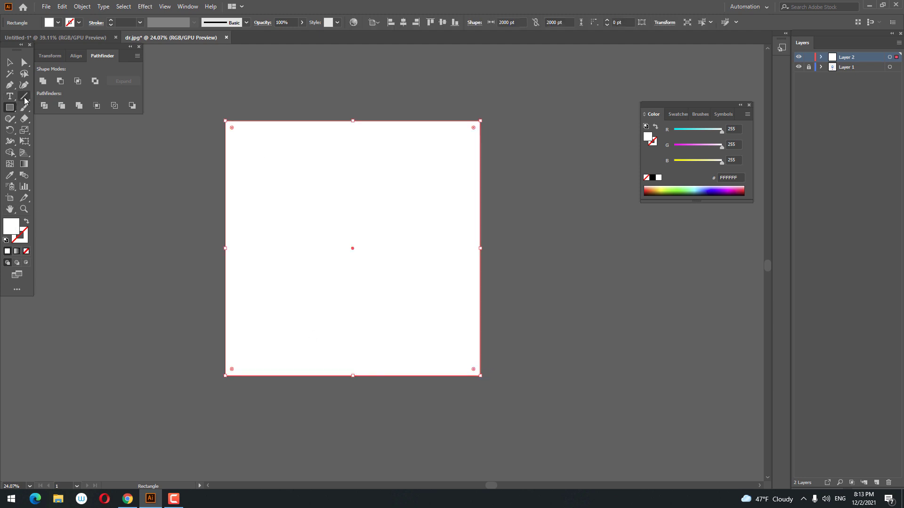
# Step: Create a 2000 × 2000 pt rectangular grid with 95 horizontal and 95 vertical dividers
pyautogui.moveTo(24, 96); pyautogui.dragTo(62, 131)
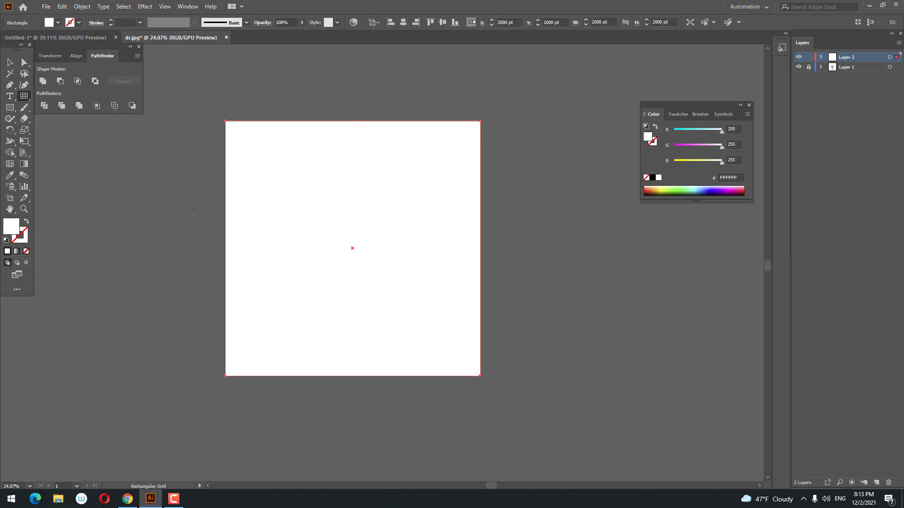
pyautogui.click(193, 210)
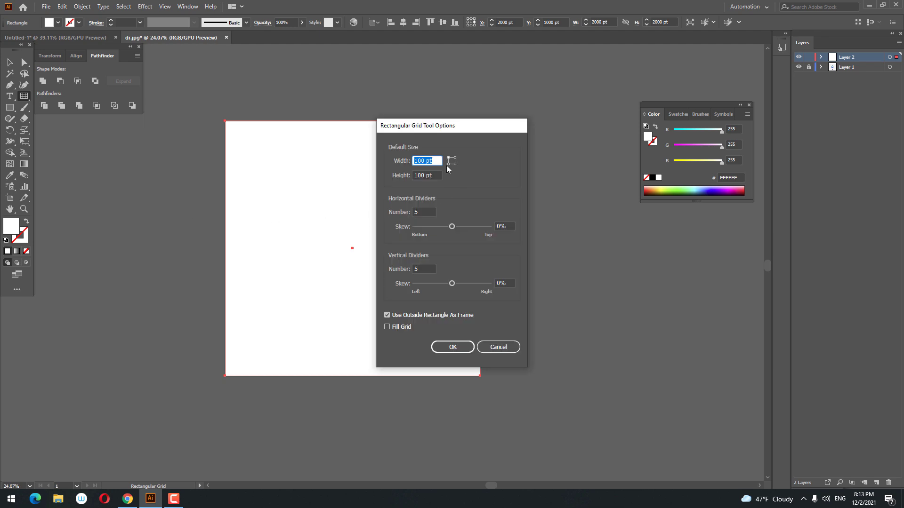
pyautogui.write('2000')
pyautogui.press('Tab')
pyautogui.write('2')
pyautogui.moveTo(426, 212); pyautogui.dragTo(148, 203)
pyautogui.write('95')
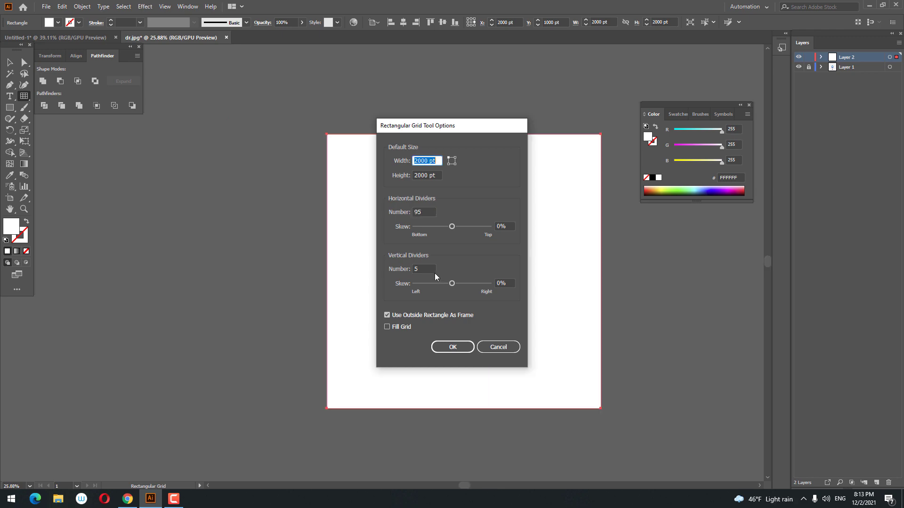
pyautogui.moveTo(432, 270); pyautogui.dragTo(333, 250)
pyautogui.click(452, 346)
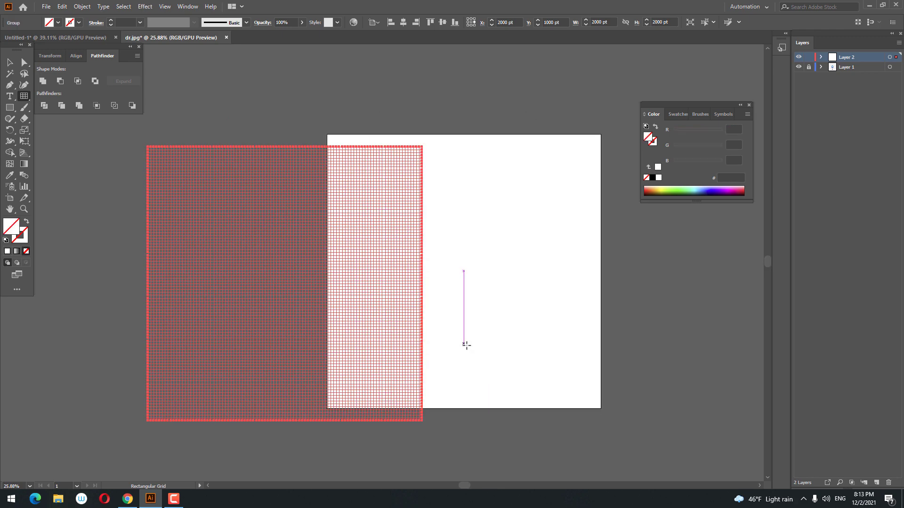
# Step: Align the grid to the artboard's horizontal and vertical center
pyautogui.press('y')
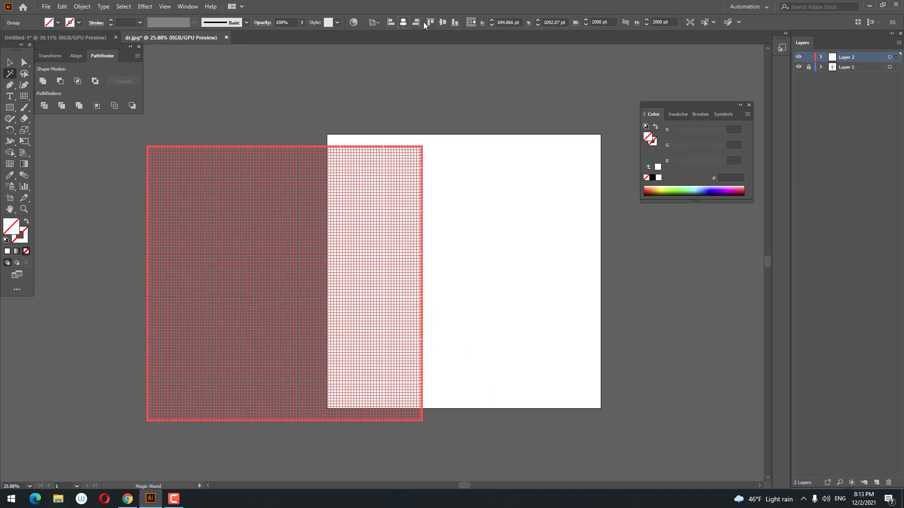
pyautogui.click(446, 22)
pyautogui.press('z')
pyautogui.moveTo(521, 270); pyautogui.dragTo(428, 270)
# Step: Divide the white rectangle along the grid lines with Pathfinder and ungroup the resulting squares
pyautogui.click(10, 62)
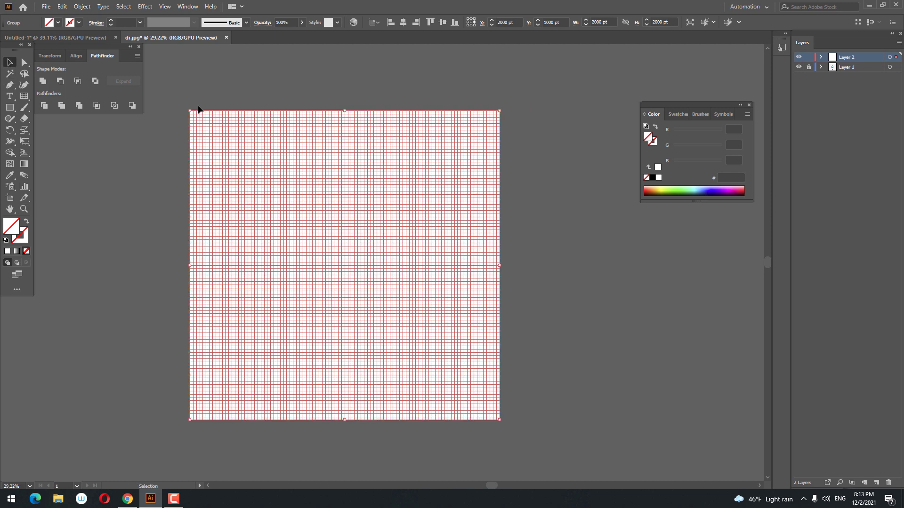
pyautogui.click(44, 105)
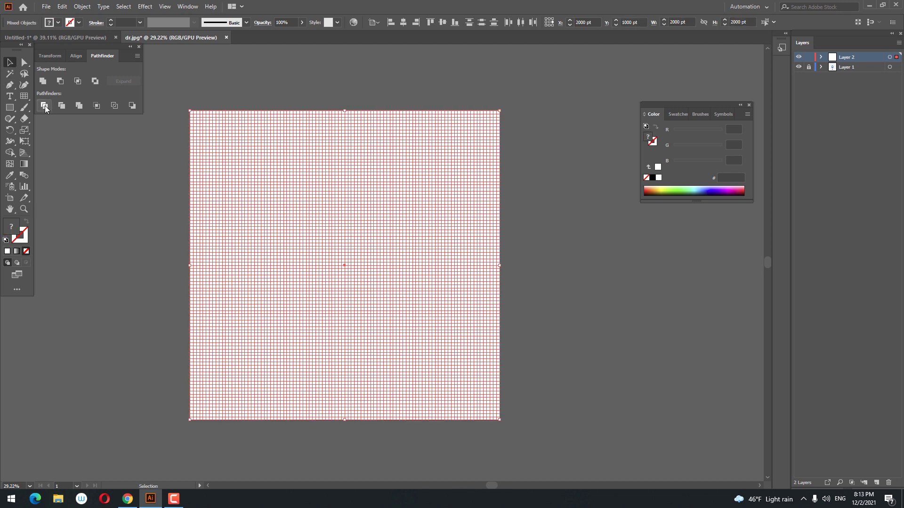
pyautogui.rightClick(376, 179)
pyautogui.click(423, 257)
pyautogui.click(562, 200)
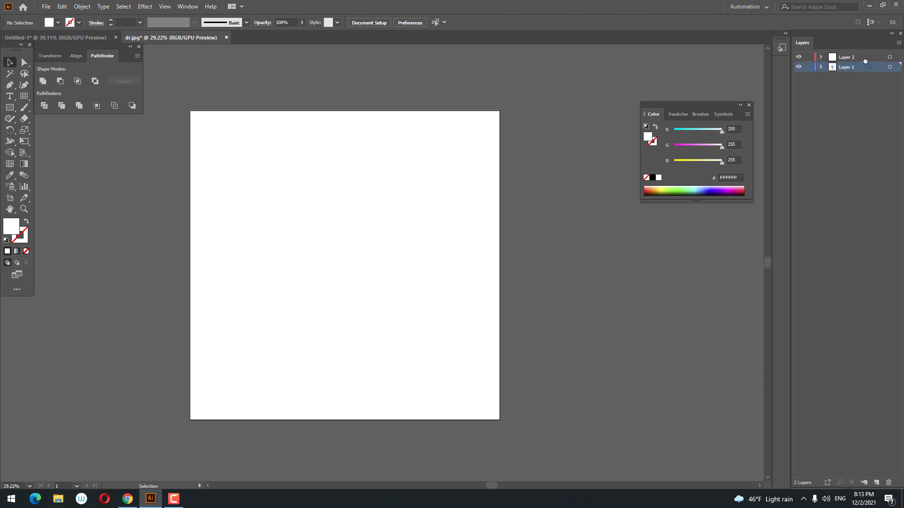
# Step: Bring Layer 1 above Layer 2 and lock it with the reference image's opacity set to 48%
pyautogui.moveTo(866, 69); pyautogui.dragTo(864, 55)
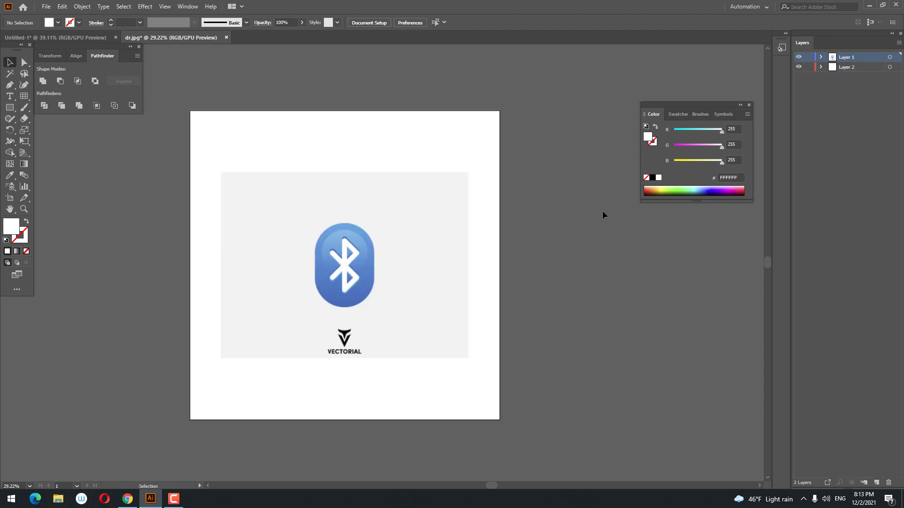
pyautogui.click(391, 258)
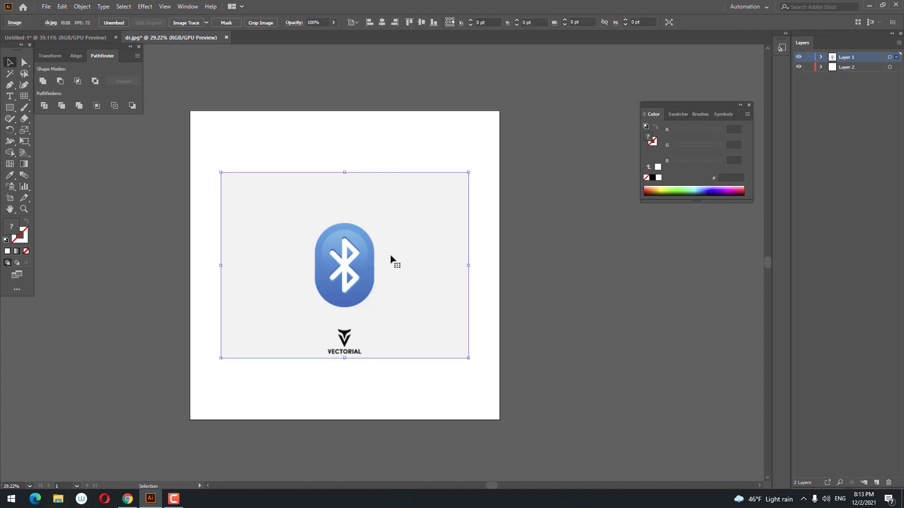
pyautogui.moveTo(335, 22); pyautogui.dragTo(312, 35)
pyautogui.click(333, 23)
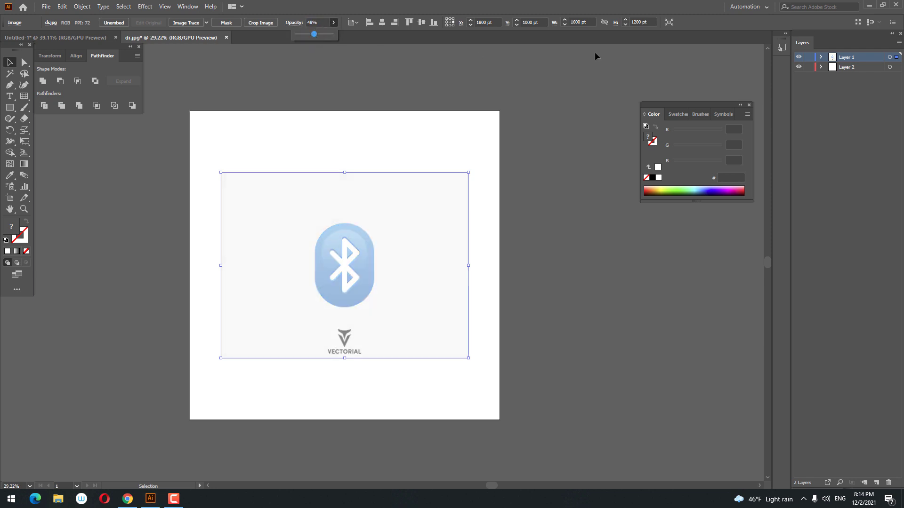
pyautogui.click(807, 57)
pyautogui.moveTo(331, 253); pyautogui.dragTo(452, 278)
pyautogui.hotkey('ctrl', 'z')
pyautogui.press('z')
pyautogui.moveTo(368, 260)
pyautogui.mouseDown()
pyautogui.moveTo(426, 274)
pyautogui.moveTo(370, 258)
pyautogui.mouseUp()
pyautogui.click(13, 67)
pyautogui.moveTo(592, 443); pyautogui.dragTo(476, 133)
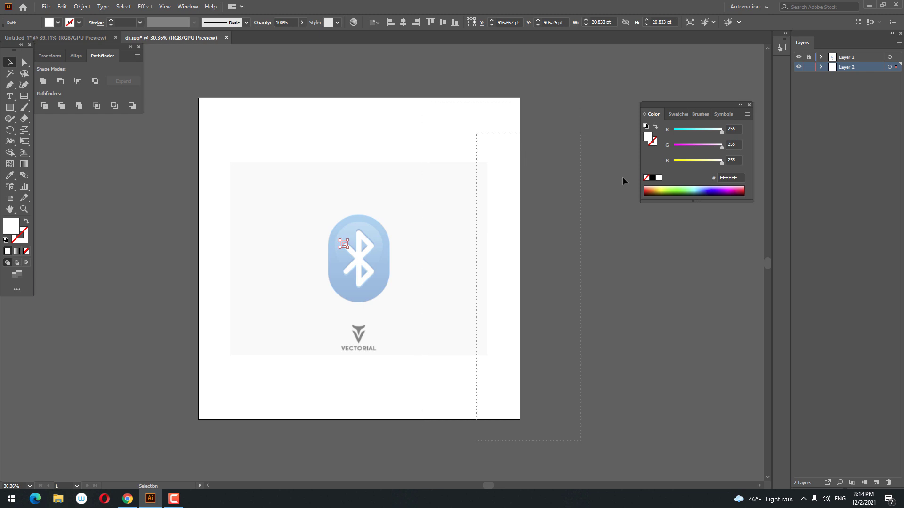
# Step: Enlarge the reference image proportionally to about 1944 × 1458 pt and lock Layer 1 again
pyautogui.click(414, 282)
pyautogui.moveTo(488, 356); pyautogui.dragTo(516, 376)
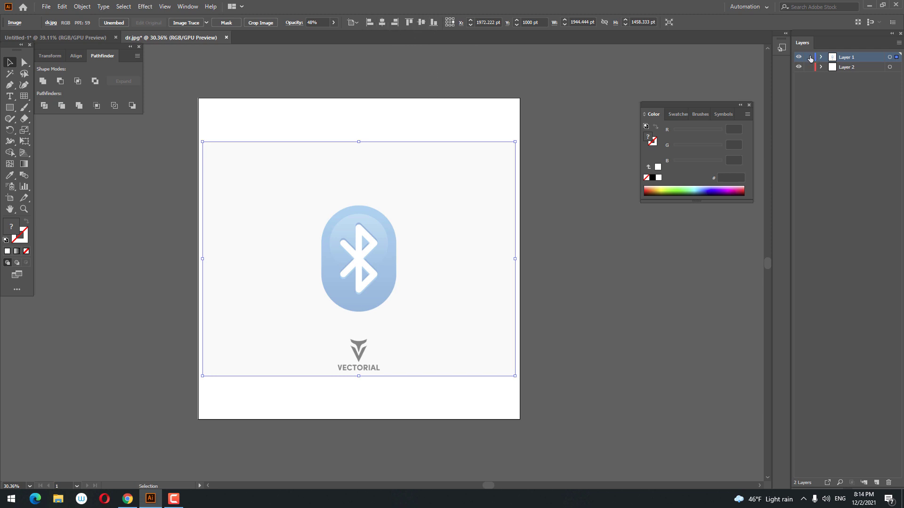
pyautogui.click(809, 57)
# Step: Delete the surplus grid squares in the outer areas of the artboard around the Bluetooth icon
pyautogui.moveTo(574, 418); pyautogui.dragTo(414, 61)
pyautogui.press('Delete')
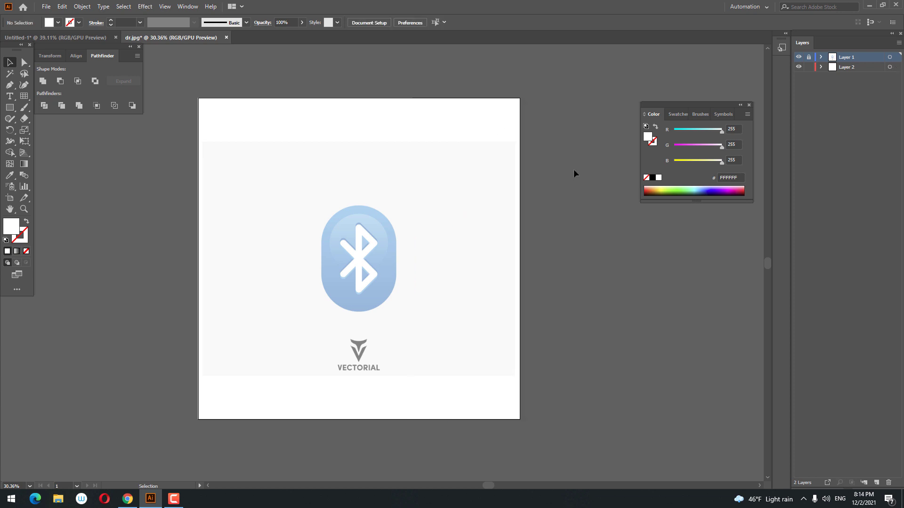
pyautogui.moveTo(578, 196); pyautogui.dragTo(116, 55)
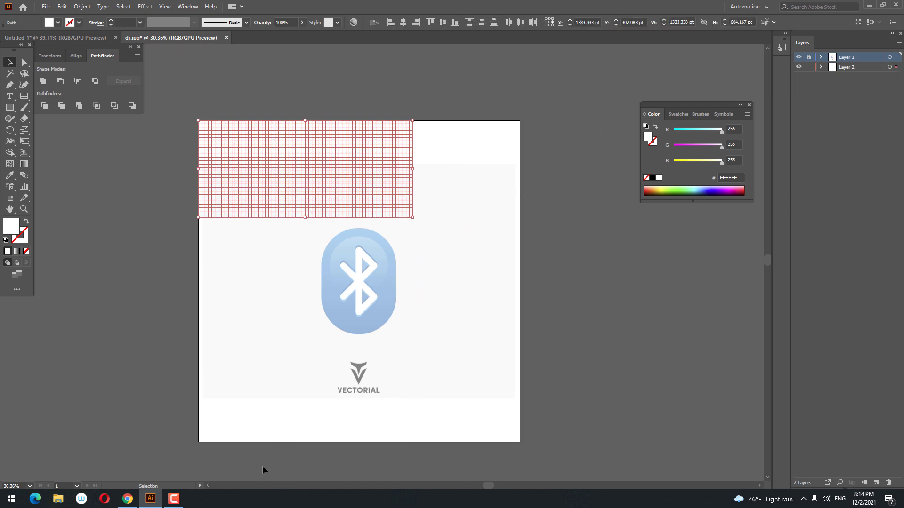
pyautogui.press('Delete')
pyautogui.hscroll(-3, 470, 438)
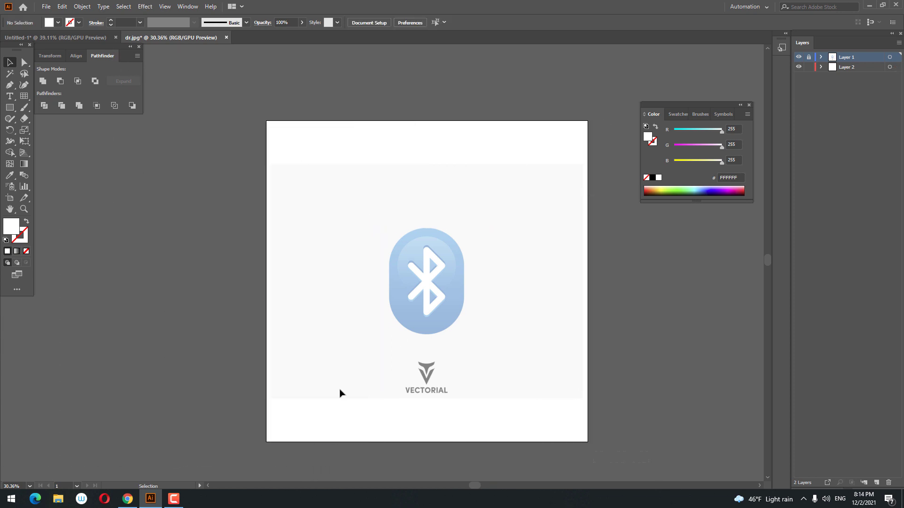
pyautogui.moveTo(339, 388); pyautogui.dragTo(154, 341)
pyautogui.press('Delete')
# Step: Fill the block of grid squares covering the whole Bluetooth icon, about 500 × 729 pt, with blue 54A8E2
pyautogui.press('z')
pyautogui.moveTo(434, 295)
pyautogui.mouseDown()
pyautogui.moveTo(504, 333)
pyautogui.moveTo(442, 306)
pyautogui.mouseUp()
pyautogui.moveTo(288, 211); pyautogui.dragTo(308, 226)
pyautogui.moveTo(308, 226); pyautogui.dragTo(289, 188)
pyautogui.scroll(-2, 309, 176)
pyautogui.click(10, 62)
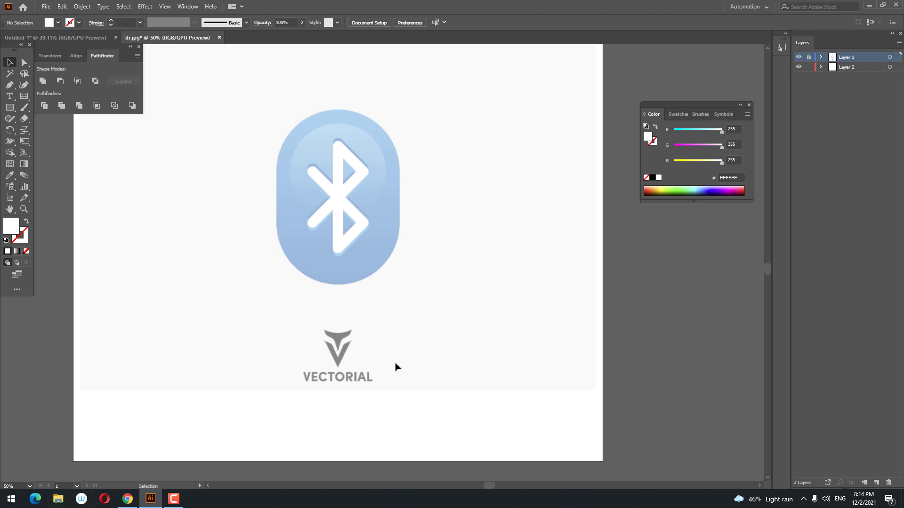
pyautogui.moveTo(375, 396); pyautogui.dragTo(397, 102)
pyautogui.moveTo(432, 375); pyautogui.dragTo(295, 163)
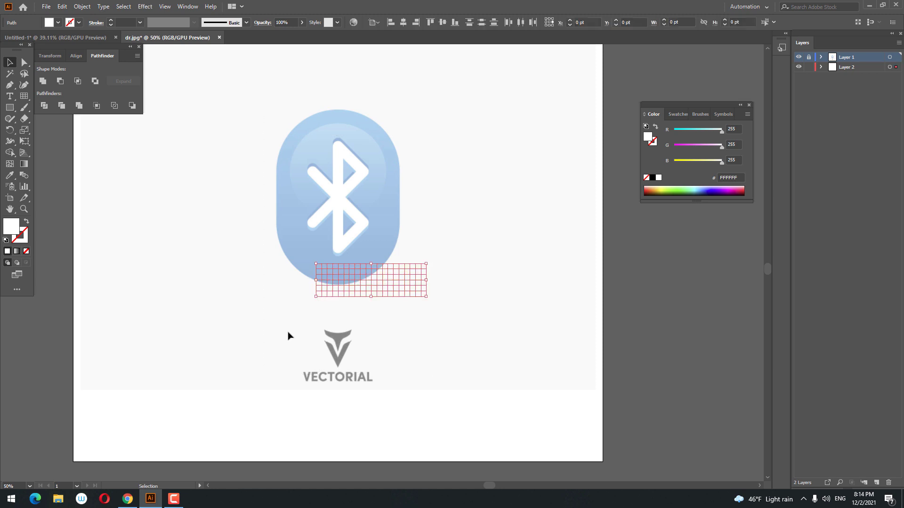
pyautogui.moveTo(274, 340); pyautogui.dragTo(398, 108)
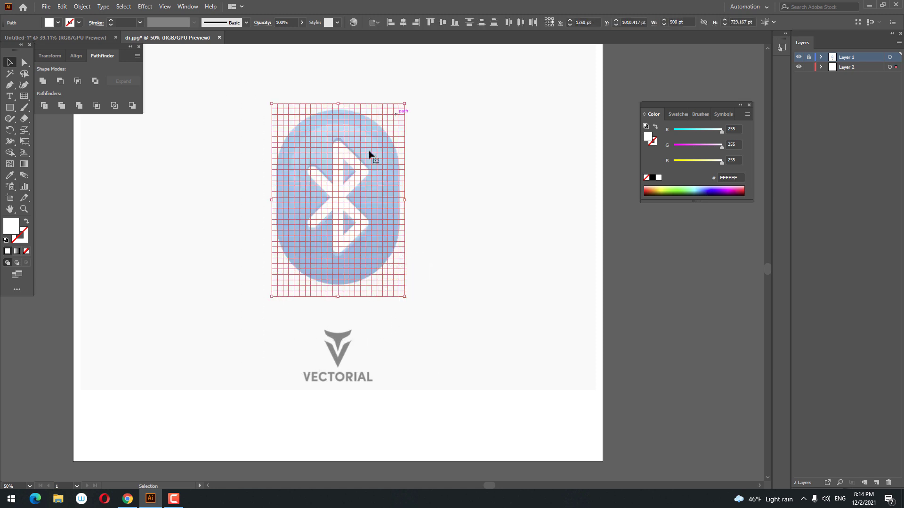
pyautogui.doubleClick(9, 228)
pyautogui.moveTo(703, 143); pyautogui.dragTo(704, 150)
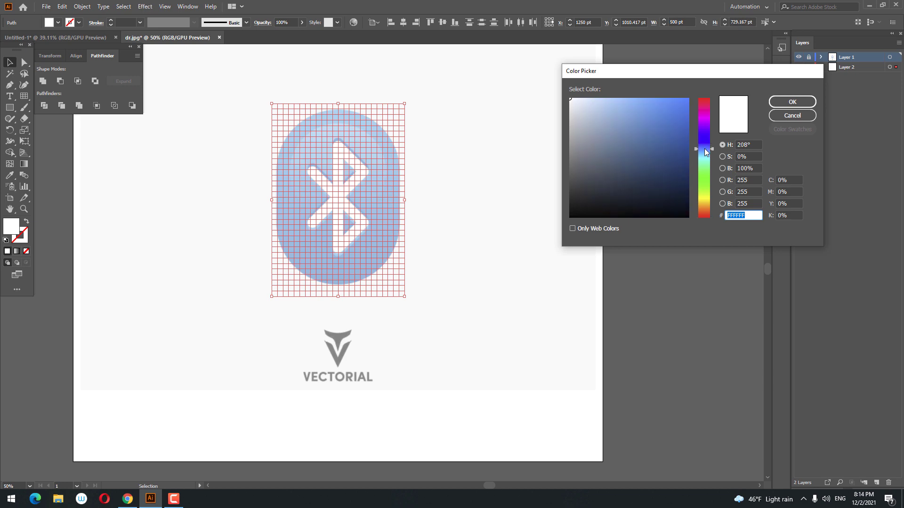
pyautogui.click(643, 111)
pyautogui.click(792, 102)
# Step: Delete the grid squares lying outside the icon's lower-right curve in a stepped outline
pyautogui.press('z')
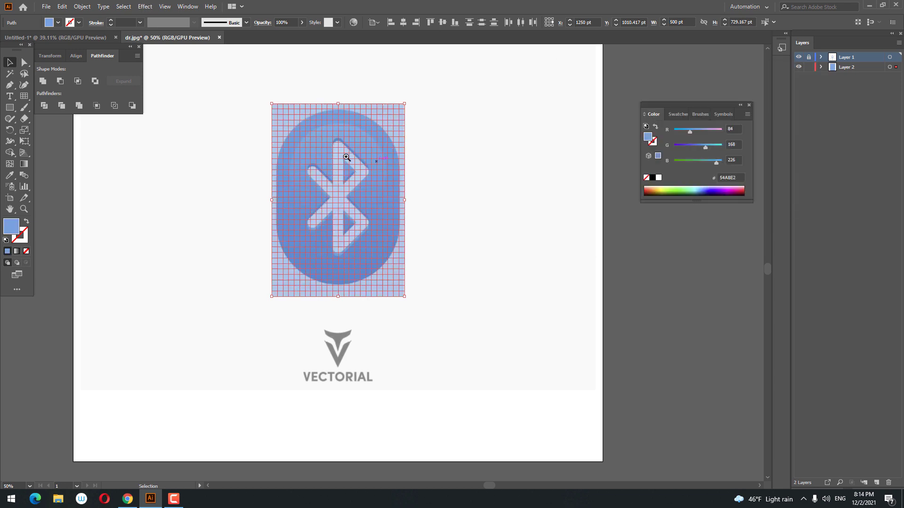
pyautogui.moveTo(347, 147); pyautogui.dragTo(413, 212)
pyautogui.click(10, 63)
pyautogui.click(445, 367)
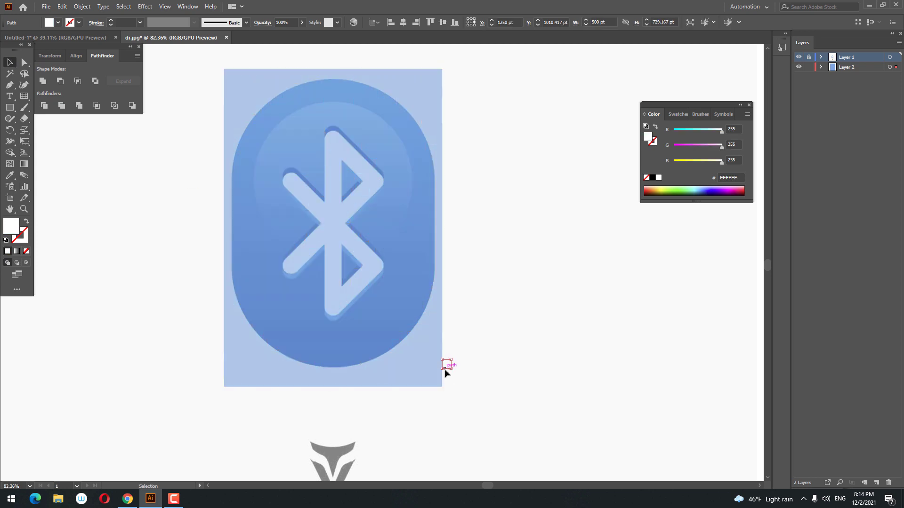
pyautogui.moveTo(524, 423); pyautogui.dragTo(402, 345)
pyautogui.click(437, 359)
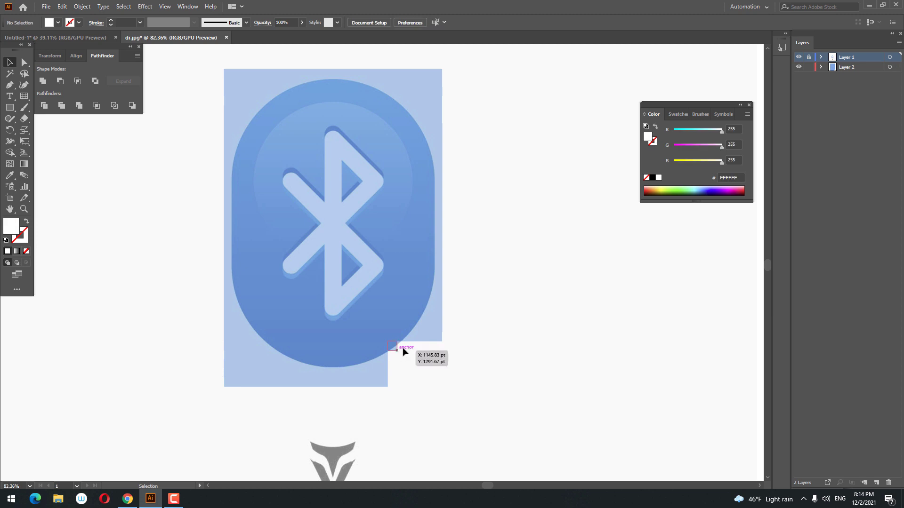
pyautogui.click(410, 339)
pyautogui.press('Delete')
pyautogui.click(428, 337)
pyautogui.press('Delete')
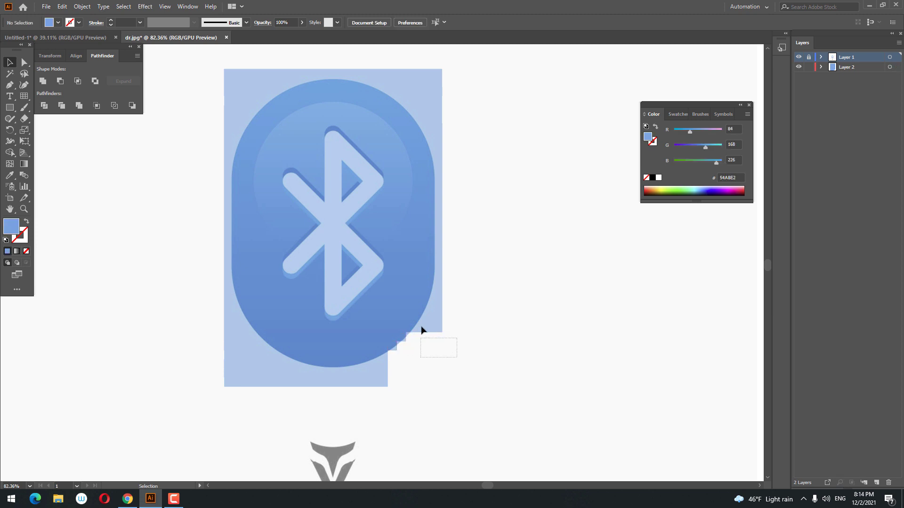
pyautogui.click(424, 326)
pyautogui.press('Delete')
# Step: Delete all the grid squares beyond the icon's right edge
pyautogui.moveTo(494, 351); pyautogui.dragTo(439, 160)
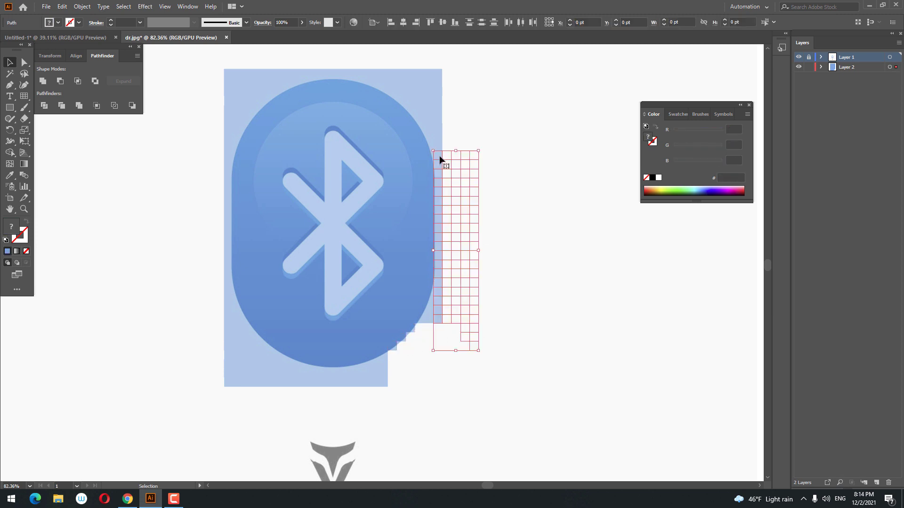
pyautogui.press('Delete')
pyautogui.moveTo(533, 374); pyautogui.dragTo(435, 91)
pyautogui.press('Delete')
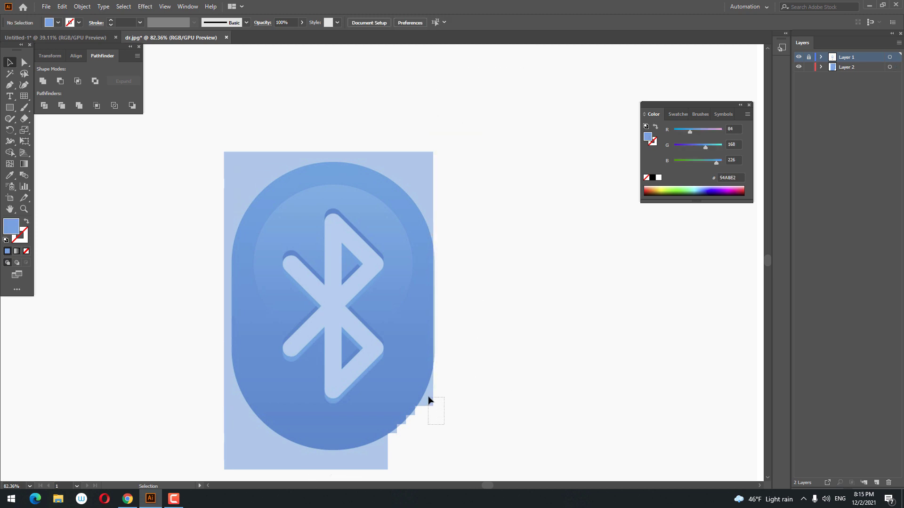
# Step: Trim the remaining blue squares outside the curve where the icon's right side meets its rounded base
pyautogui.moveTo(429, 400); pyautogui.dragTo(425, 388)
pyautogui.press('Delete')
pyautogui.click(424, 407)
pyautogui.press('Delete')
pyautogui.click(434, 389)
pyautogui.press('Delete')
# Step: Delete the squares below the icon's base and beyond its left edge, including a block at the lower-left corner
pyautogui.moveTo(406, 473); pyautogui.dragTo(161, 454)
pyautogui.press('Delete')
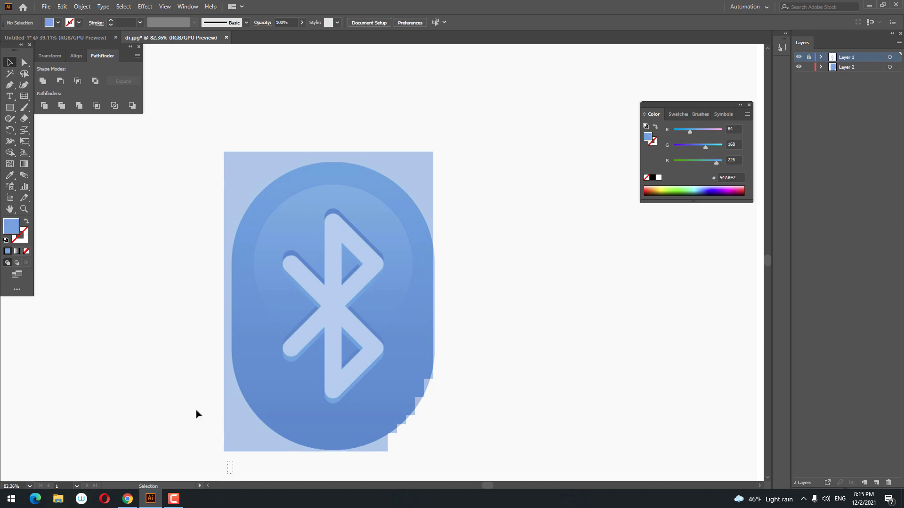
pyautogui.moveTo(196, 414); pyautogui.dragTo(142, 154)
pyautogui.moveTo(199, 115); pyautogui.dragTo(271, 432)
pyautogui.press('Delete')
pyautogui.press('Delete')
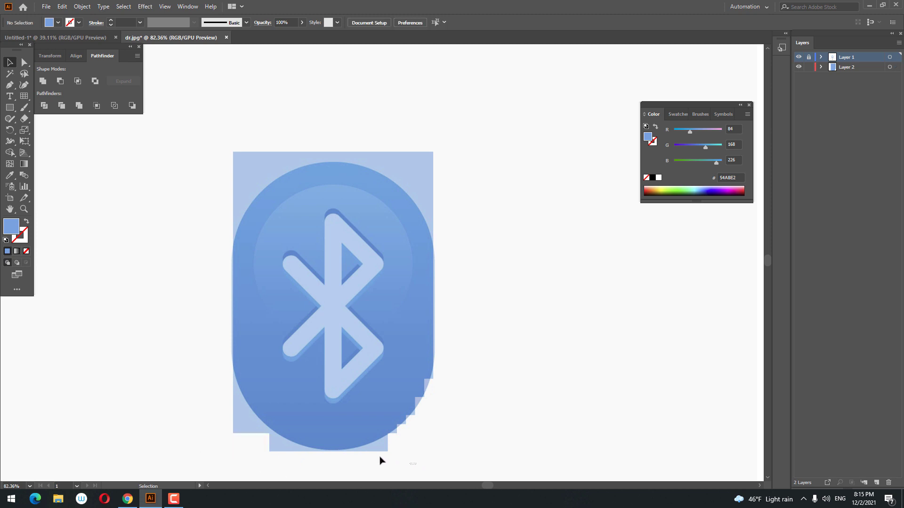
# Step: Delete the blue squares protruding from the right half of the icon's rounded base
pyautogui.moveTo(415, 463); pyautogui.dragTo(364, 452)
pyautogui.press('Delete')
pyautogui.press('Delete')
pyautogui.press('Delete')
pyautogui.press('Delete')
# Step: Delete the blue squares outside the icon's lower-left curve to form a stepped outline
pyautogui.moveTo(260, 452); pyautogui.dragTo(283, 440)
pyautogui.press('Delete')
pyautogui.press('Delete')
pyautogui.moveTo(222, 429)
pyautogui.mouseDown()
pyautogui.moveTo(232, 430)
pyautogui.moveTo(224, 414)
pyautogui.mouseUp()
pyautogui.press('Delete')
pyautogui.press('Delete')
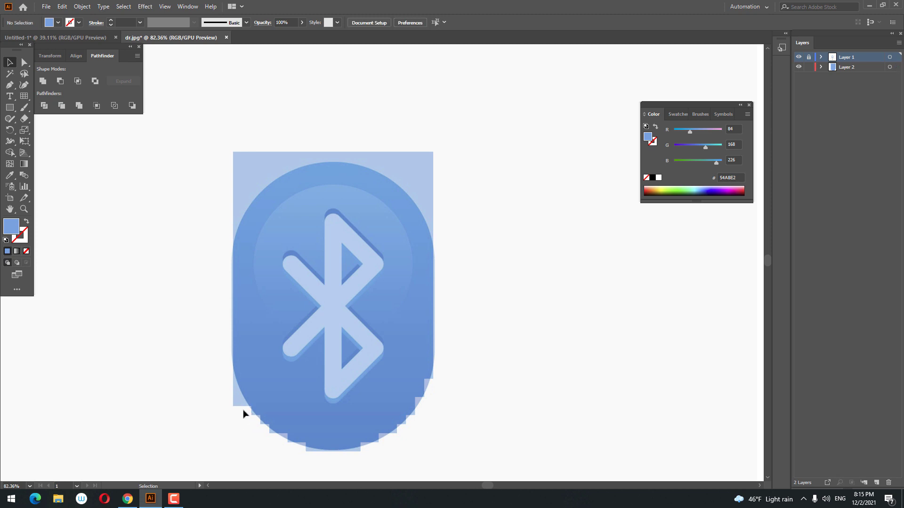
pyautogui.click(244, 402)
pyautogui.press('Delete')
pyautogui.click(235, 394)
pyautogui.press('Delete')
# Step: Delete the row of squares above the icon's top edge and a block of squares at each upper corner
pyautogui.moveTo(452, 186); pyautogui.dragTo(414, 133)
pyautogui.press('Delete')
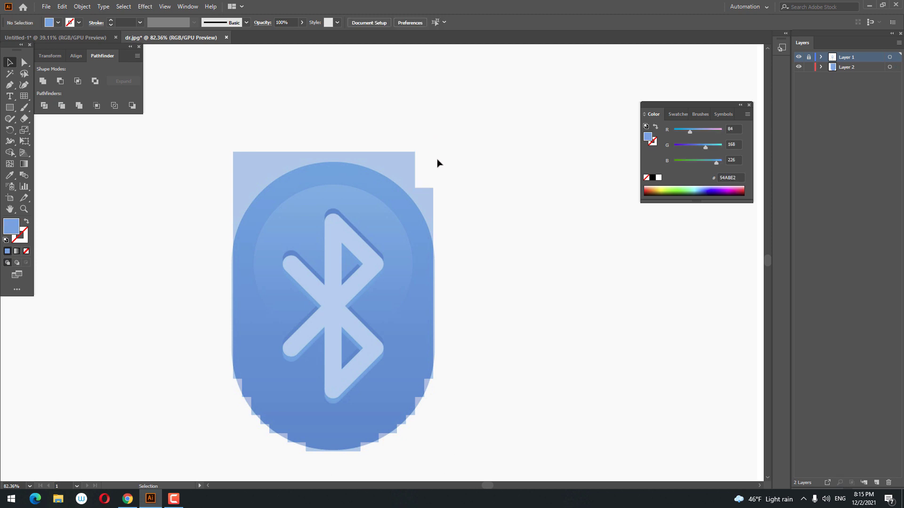
pyautogui.moveTo(441, 165); pyautogui.dragTo(230, 136)
pyautogui.press('Delete')
pyautogui.moveTo(460, 163); pyautogui.dragTo(167, 99)
pyautogui.press('Delete')
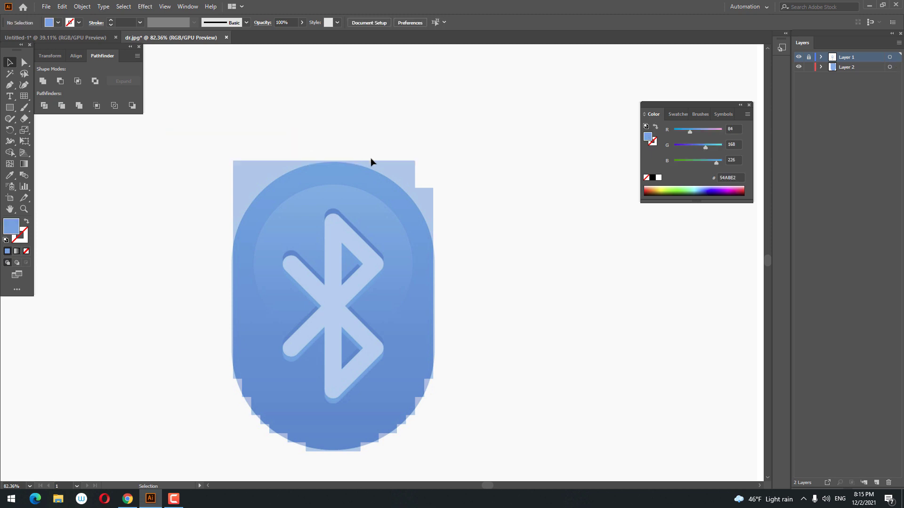
pyautogui.moveTo(208, 144); pyautogui.dragTo(261, 185)
pyautogui.press('Delete')
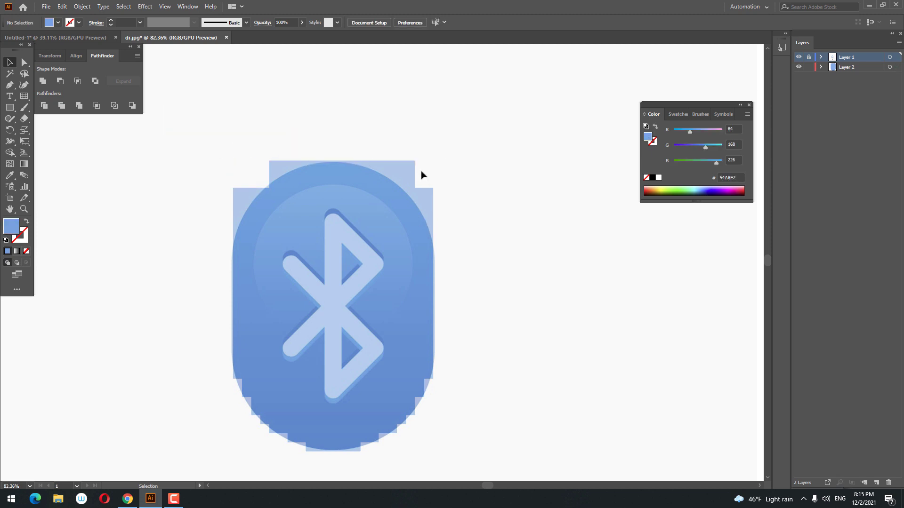
# Step: Delete the blue squares protruding beyond the icon's upper-right corner
pyautogui.moveTo(403, 163); pyautogui.dragTo(402, 162)
pyautogui.press('Delete')
pyautogui.scroll(4, 450, 215)
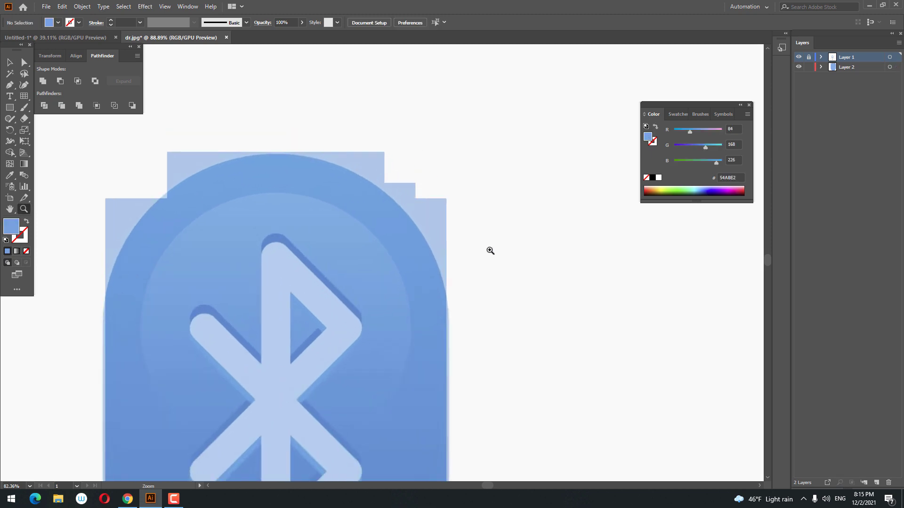
pyautogui.moveTo(435, 194); pyautogui.dragTo(470, 300)
pyautogui.press('Delete')
pyautogui.press('Delete')
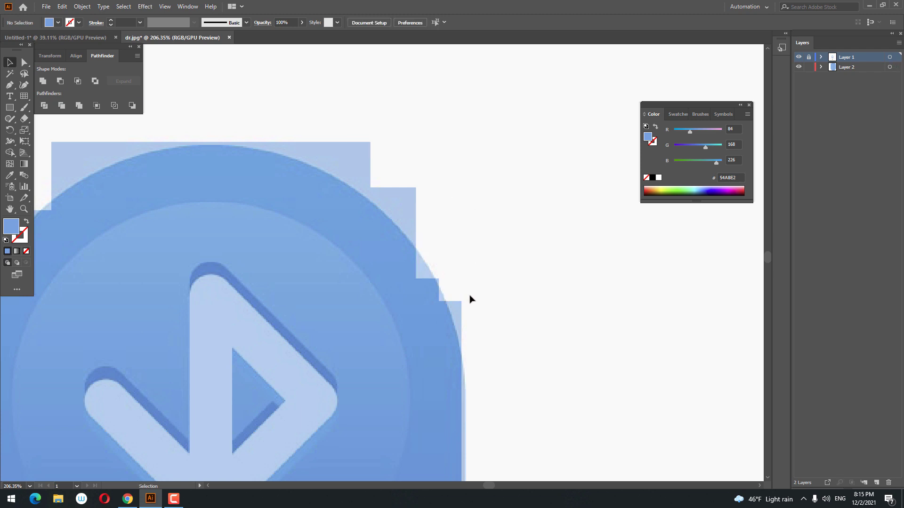
# Step: Delete the remaining squares outside the upper-right curve, up to the top edge, to form a stepped outline
pyautogui.click(462, 309)
pyautogui.press('Delete')
pyautogui.moveTo(382, 158); pyautogui.dragTo(409, 214)
pyautogui.press('Delete')
pyautogui.press('Delete')
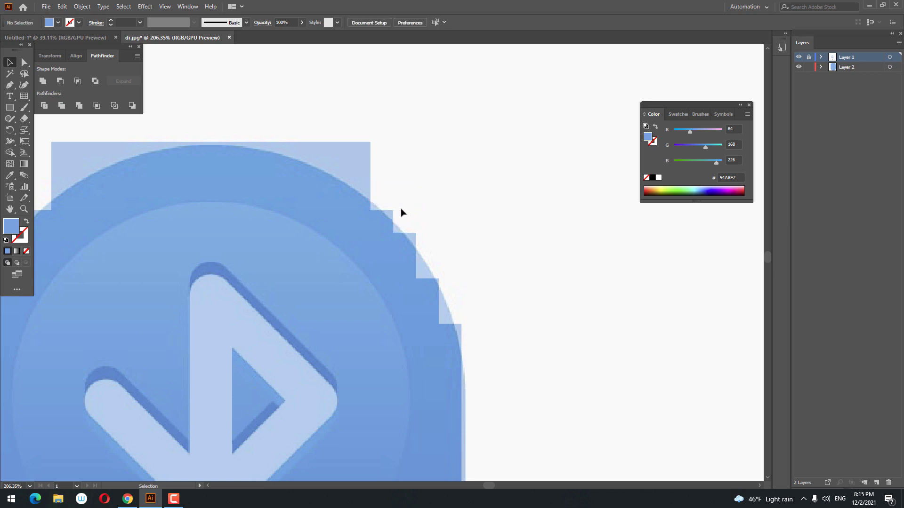
pyautogui.moveTo(320, 121); pyautogui.dragTo(58, 141)
pyautogui.press('Delete')
pyautogui.press('Delete')
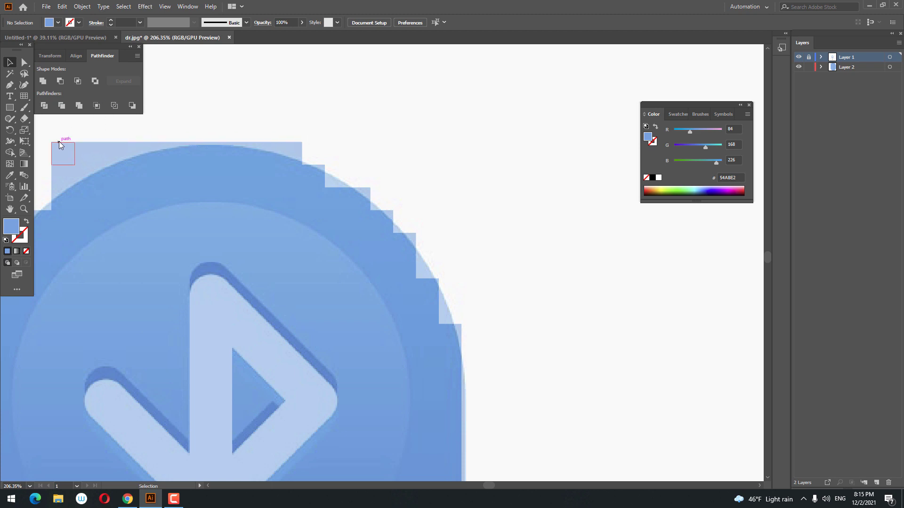
# Step: Delete the squares outside the left part of the icon's top curve, one at a time, to form steps
pyautogui.scroll(-2, 178, 164)
pyautogui.click(68, 136)
pyautogui.press('Delete')
pyautogui.scroll(1, 80, 148)
pyautogui.scroll(1, 90, 167)
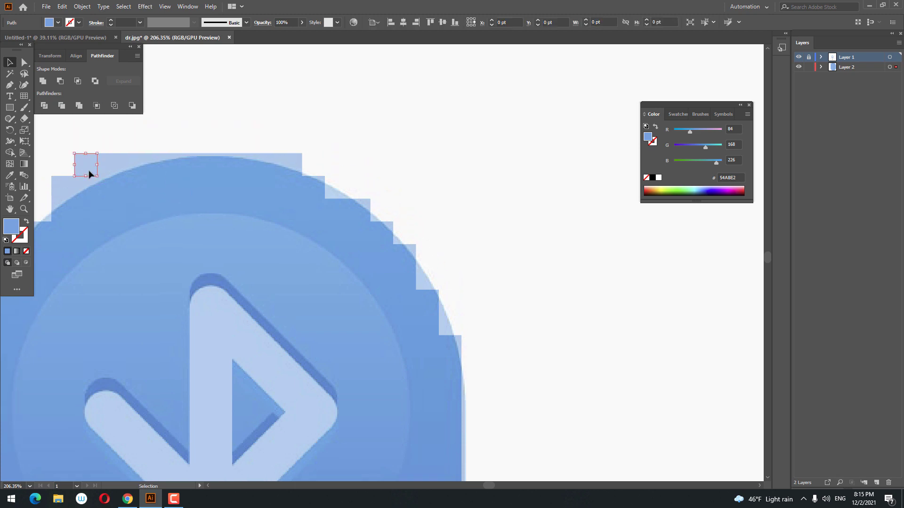
pyautogui.click(99, 169)
pyautogui.press('Delete')
pyautogui.click(71, 185)
pyautogui.press('Delete')
pyautogui.click(85, 184)
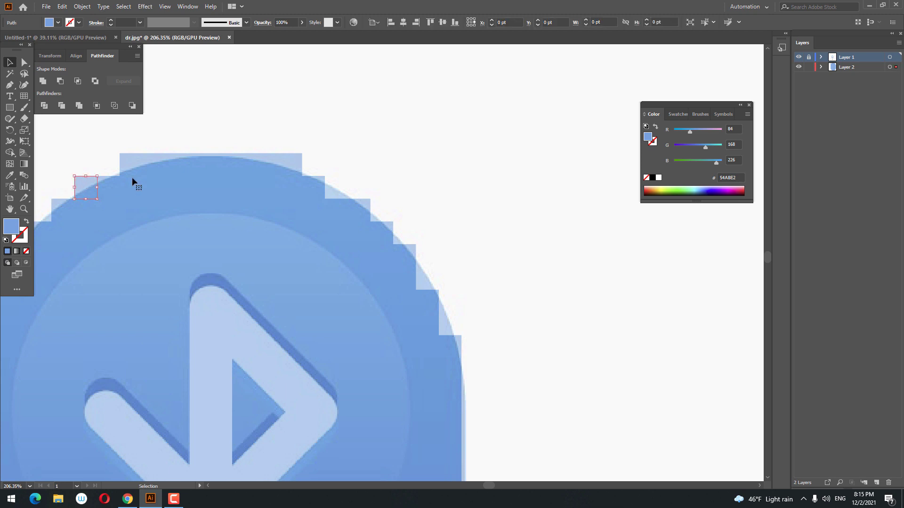
pyautogui.press('Delete')
# Step: Trim squares from both ends of the topmost row so it is centered on the icon's apex
pyautogui.click(134, 165)
pyautogui.press('Delete')
pyautogui.click(153, 163)
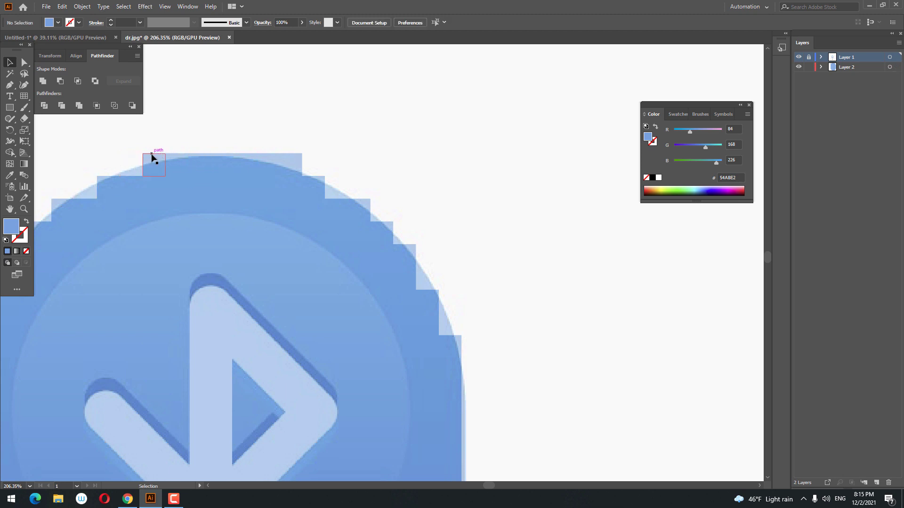
pyautogui.press('Delete')
pyautogui.click(294, 164)
pyautogui.press('Delete')
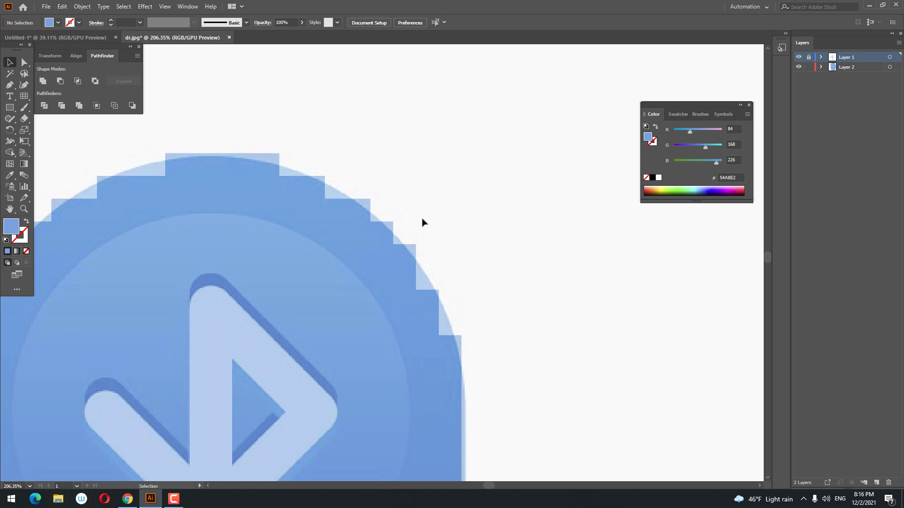
# Step: Delete the block of squares outside the icon's upper-left curve to complete its stepped outline
pyautogui.scroll(-4, 419, 221)
pyautogui.press('z')
pyautogui.moveTo(463, 234); pyautogui.dragTo(403, 241)
pyautogui.moveTo(403, 241); pyautogui.dragTo(384, 233)
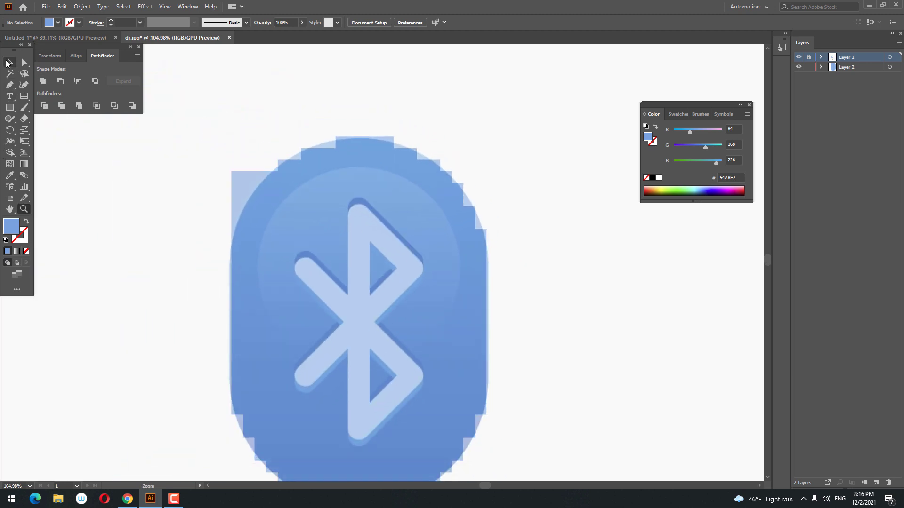
pyautogui.click(9, 61)
pyautogui.moveTo(241, 190); pyautogui.dragTo(246, 192)
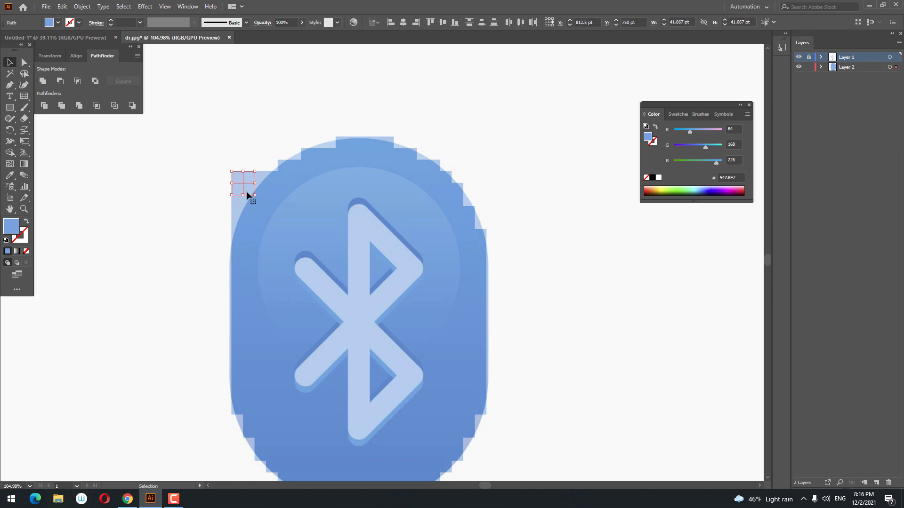
pyautogui.press('Delete')
pyautogui.click(237, 200)
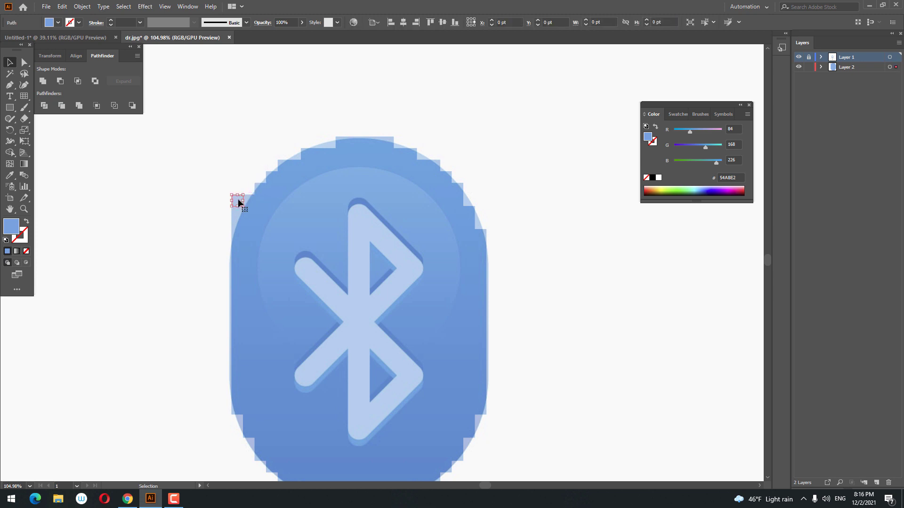
pyautogui.press('Delete')
pyautogui.click(239, 211)
pyautogui.press('Delete')
pyautogui.click(236, 225)
pyautogui.scroll(-2, 524, 306)
pyautogui.scroll(-4, 524, 292)
pyautogui.click(452, 410)
pyautogui.scroll(6, 378, 380)
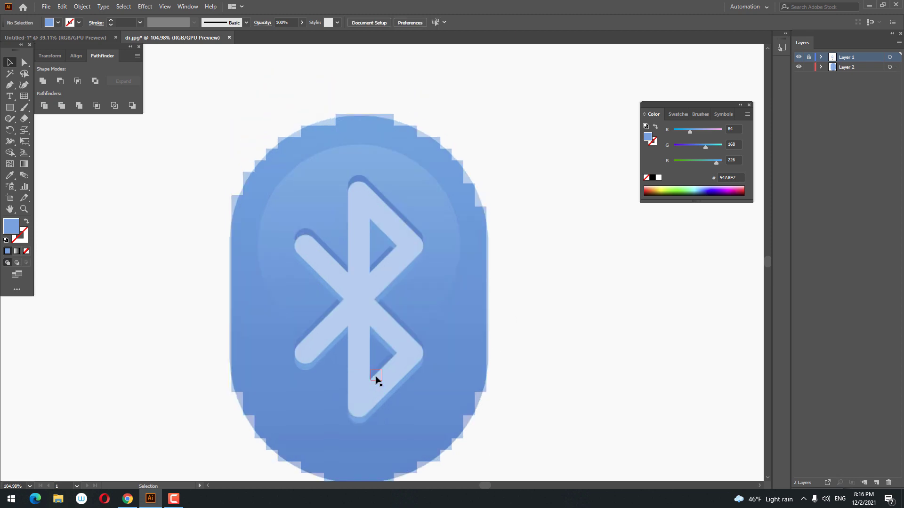
# Step: Select the grid squares covering the Bluetooth symbol's upper-left arm, from its rounded end to the center
pyautogui.scroll(-5, 378, 370)
pyautogui.scroll(2, 401, 406)
pyautogui.scroll(3, 442, 346)
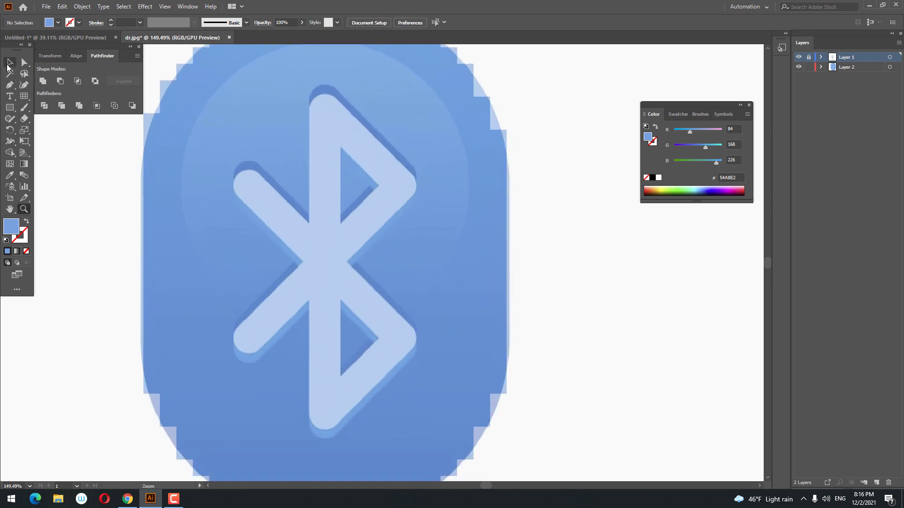
pyautogui.click(245, 188)
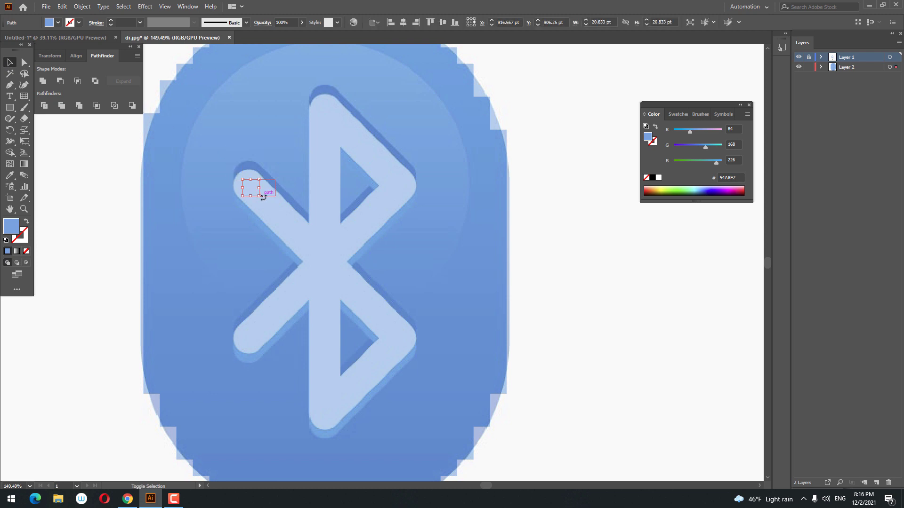
pyautogui.keyDown('shift'); pyautogui.click(287, 225); pyautogui.keyUp('shift')
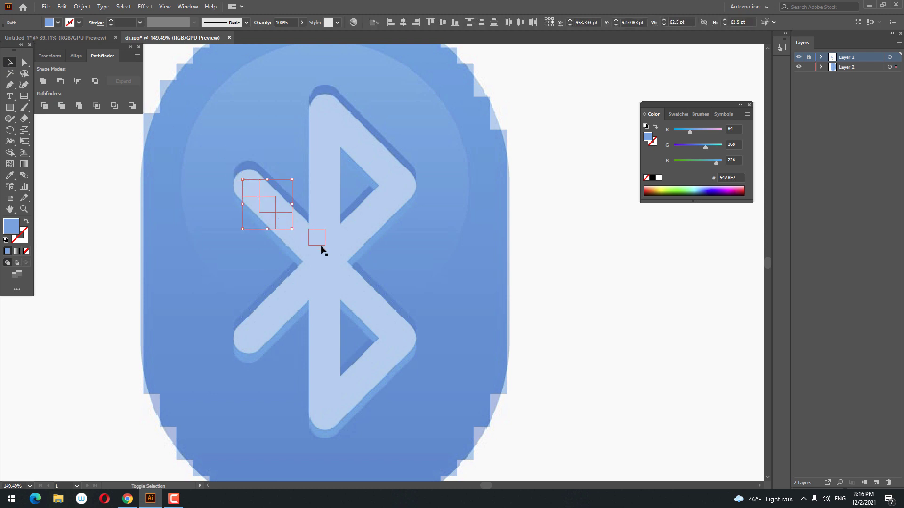
pyautogui.keyDown('shift'); pyautogui.click(303, 241); pyautogui.keyUp('shift')
pyautogui.keyDown('shift'); pyautogui.click(317, 257); pyautogui.keyUp('shift')
pyautogui.keyDown('shift'); pyautogui.click(233, 174); pyautogui.keyUp('shift')
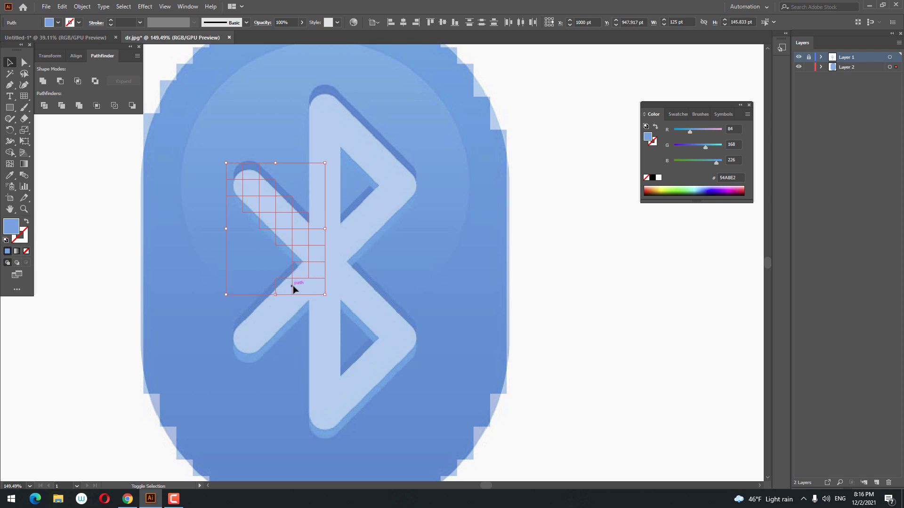
# Step: Add the squares covering the symbol's lower-left arm to the selection
pyautogui.keyDown('shift'); pyautogui.click(293, 288); pyautogui.keyUp('shift')
pyautogui.keyDown('shift'); pyautogui.click(284, 290); pyautogui.keyUp('shift')
pyautogui.keyDown('shift'); pyautogui.click(272, 308); pyautogui.keyUp('shift')
pyautogui.keyDown('shift'); pyautogui.click(257, 319); pyautogui.keyUp('shift')
pyautogui.keyDown('shift'); pyautogui.click(242, 342); pyautogui.keyUp('shift')
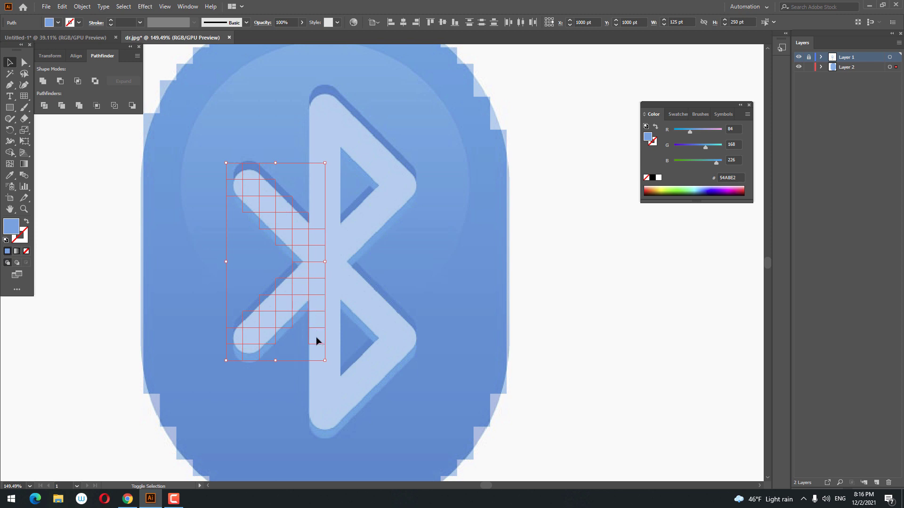
# Step: Add the left column of squares along the symbol's vertical stem, both below and above the center, to the selection
pyautogui.keyDown('shift'); pyautogui.click(317, 355); pyautogui.keyUp('shift')
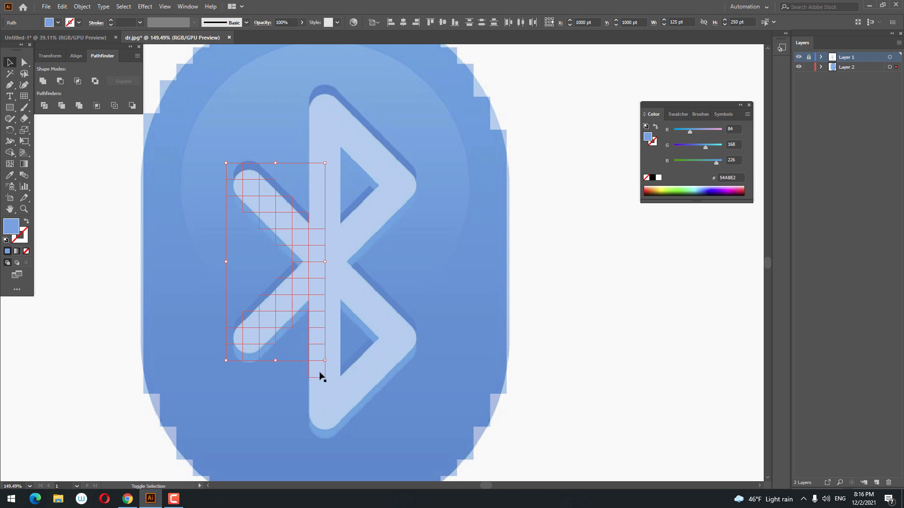
pyautogui.keyDown('shift'); pyautogui.click(319, 418); pyautogui.keyUp('shift')
pyautogui.keyDown('shift'); pyautogui.click(316, 402); pyautogui.keyUp('shift')
pyautogui.keyDown('shift'); pyautogui.click(320, 103); pyautogui.keyUp('shift')
pyautogui.keyDown('shift'); pyautogui.click(319, 107); pyautogui.keyUp('shift')
pyautogui.keyDown('shift'); pyautogui.click(317, 121); pyautogui.keyUp('shift')
pyautogui.keyDown('shift'); pyautogui.click(317, 135); pyautogui.keyUp('shift')
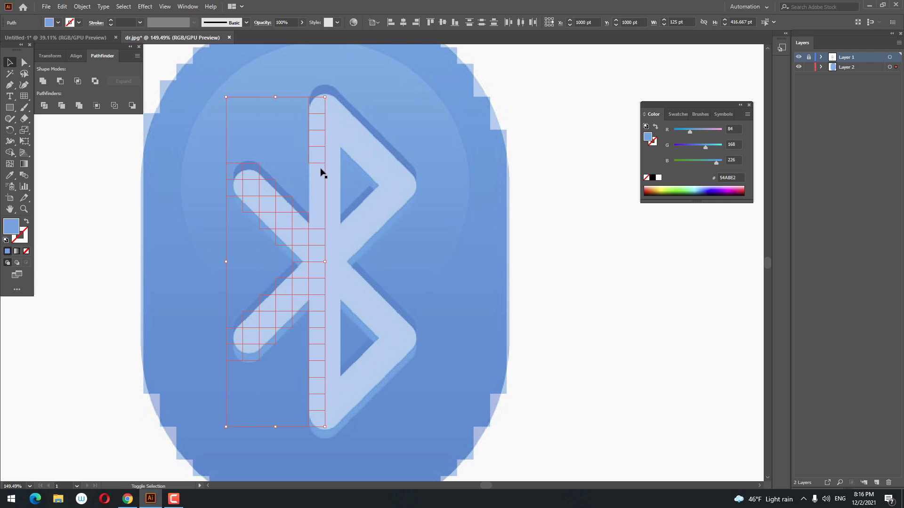
pyautogui.keyDown('shift'); pyautogui.click(321, 175); pyautogui.keyUp('shift')
pyautogui.keyDown('shift'); pyautogui.click(322, 189); pyautogui.keyUp('shift')
pyautogui.keyDown('shift'); pyautogui.click(322, 207); pyautogui.keyUp('shift')
# Step: Add the upper loop's tip square and the squares along the lower loop's bottom diagonal to the selection
pyautogui.keyDown('shift'); pyautogui.click(415, 190); pyautogui.keyUp('shift')
pyautogui.keyDown('shift'); pyautogui.click(397, 354); pyautogui.keyUp('shift')
pyautogui.keyDown('shift'); pyautogui.click(385, 365); pyautogui.keyUp('shift')
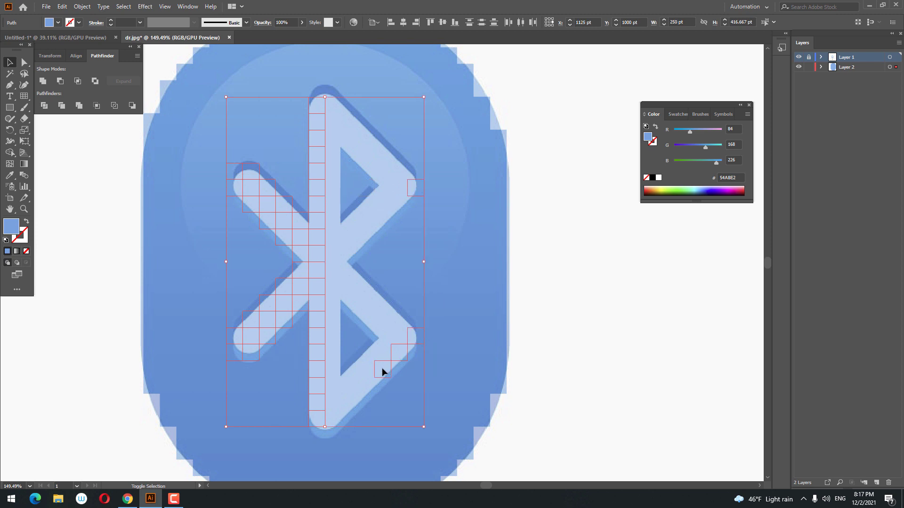
pyautogui.keyDown('shift'); pyautogui.click(370, 386); pyautogui.keyUp('shift')
pyautogui.keyDown('shift'); pyautogui.click(353, 402); pyautogui.keyUp('shift')
pyautogui.keyDown('shift'); pyautogui.click(337, 391); pyautogui.keyUp('shift')
pyautogui.keyDown('shift'); pyautogui.click(347, 387); pyautogui.keyUp('shift')
pyautogui.keyDown('shift'); pyautogui.click(360, 374); pyautogui.keyUp('shift')
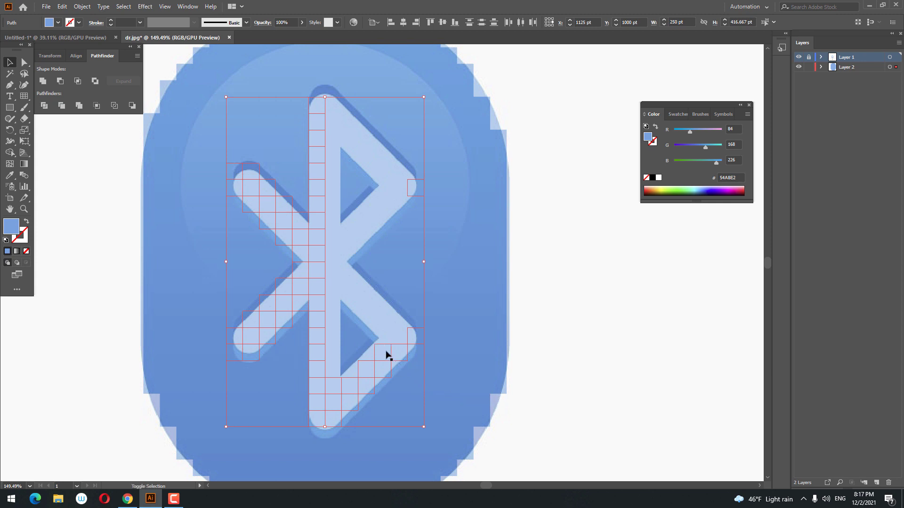
pyautogui.keyDown('shift'); pyautogui.click(365, 354); pyautogui.keyUp('shift')
pyautogui.keyDown('shift'); pyautogui.click(347, 372); pyautogui.keyUp('shift')
# Step: Add the squares along the lower loop's upper diagonal to the selection
pyautogui.keyDown('shift'); pyautogui.click(397, 321); pyautogui.keyUp('shift')
pyautogui.keyDown('shift'); pyautogui.click(387, 319); pyautogui.keyUp('shift')
pyautogui.keyDown('shift'); pyautogui.click(366, 320); pyautogui.keyUp('shift')
pyautogui.keyDown('shift'); pyautogui.click(382, 307); pyautogui.keyUp('shift')
pyautogui.keyDown('shift'); pyautogui.click(367, 306); pyautogui.keyUp('shift')
pyautogui.keyDown('shift'); pyautogui.click(353, 308); pyautogui.keyUp('shift')
pyautogui.keyDown('shift'); pyautogui.click(366, 288); pyautogui.keyUp('shift')
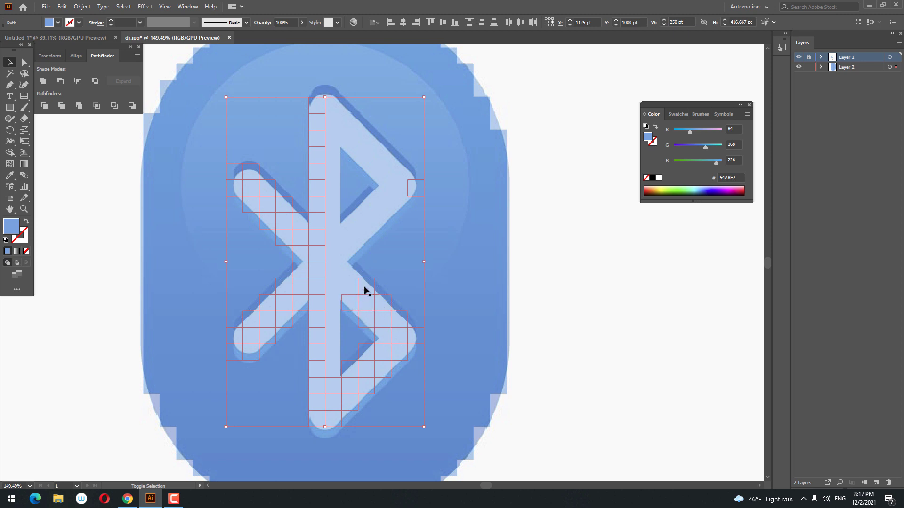
# Step: Add the squares at the symbol's center and along the right half of its vertical stem to the selection
pyautogui.keyDown('shift'); pyautogui.click(333, 291); pyautogui.keyUp('shift')
pyautogui.keyDown('shift'); pyautogui.click(336, 274); pyautogui.keyUp('shift')
pyautogui.keyDown('shift'); pyautogui.click(347, 258); pyautogui.keyUp('shift')
pyautogui.keyDown('shift'); pyautogui.click(330, 175); pyautogui.keyUp('shift')
pyautogui.keyDown('shift'); pyautogui.click(330, 158); pyautogui.keyUp('shift')
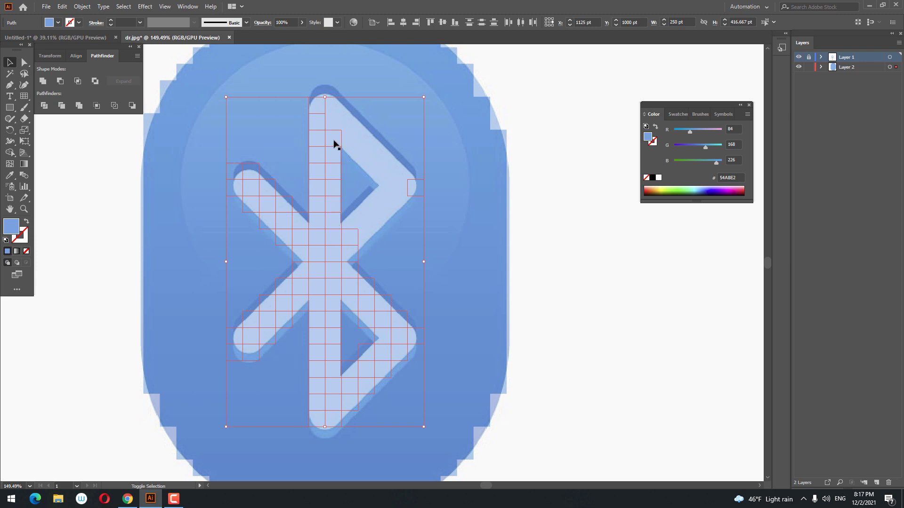
# Step: Add the squares along the upper loop's top diagonal to the selection
pyautogui.keyDown('shift'); pyautogui.click(346, 120); pyautogui.keyUp('shift')
pyautogui.keyDown('shift'); pyautogui.click(350, 142); pyautogui.keyUp('shift')
pyautogui.keyDown('shift'); pyautogui.click(369, 147); pyautogui.keyUp('shift')
pyautogui.keyDown('shift'); pyautogui.click(381, 159); pyautogui.keyUp('shift')
pyautogui.keyDown('shift'); pyautogui.click(376, 170); pyautogui.keyUp('shift')
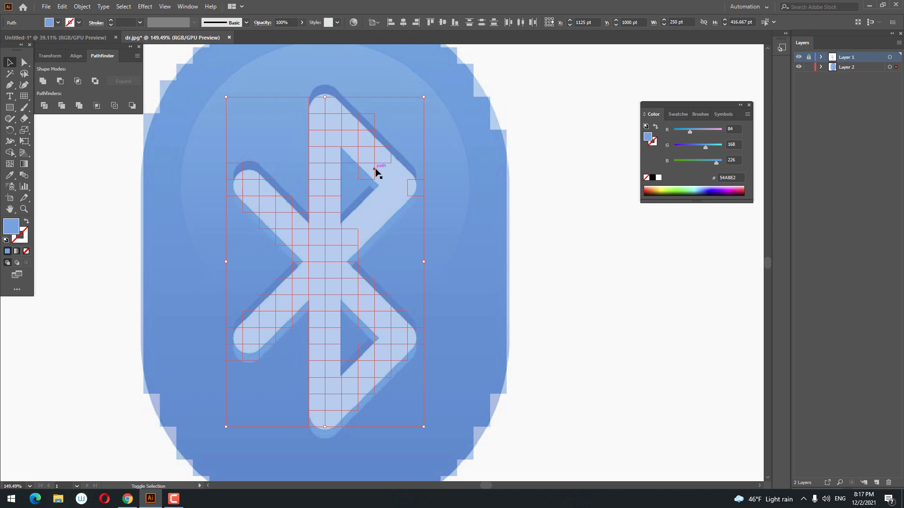
# Step: Add the squares at the upper loop's tip and along its lower diagonal to complete the symbol selection
pyautogui.keyDown('shift'); pyautogui.click(387, 189); pyautogui.keyUp('shift')
pyautogui.keyDown('shift'); pyautogui.click(398, 186); pyautogui.keyUp('shift')
pyautogui.keyDown('shift'); pyautogui.click(397, 205); pyautogui.keyUp('shift')
pyautogui.keyDown('shift'); pyautogui.click(382, 220); pyautogui.keyUp('shift')
pyautogui.keyDown('shift'); pyautogui.click(371, 206); pyautogui.keyUp('shift')
pyautogui.keyDown('shift'); pyautogui.click(368, 220); pyautogui.keyUp('shift')
# Step: Set the fill of the selected symbol squares to white, FFFFFF
pyautogui.click(678, 114)
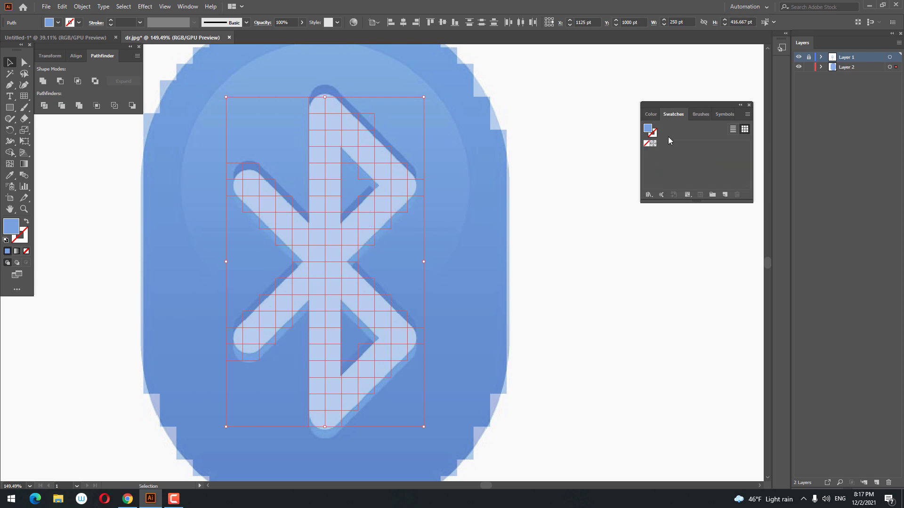
pyautogui.click(699, 114)
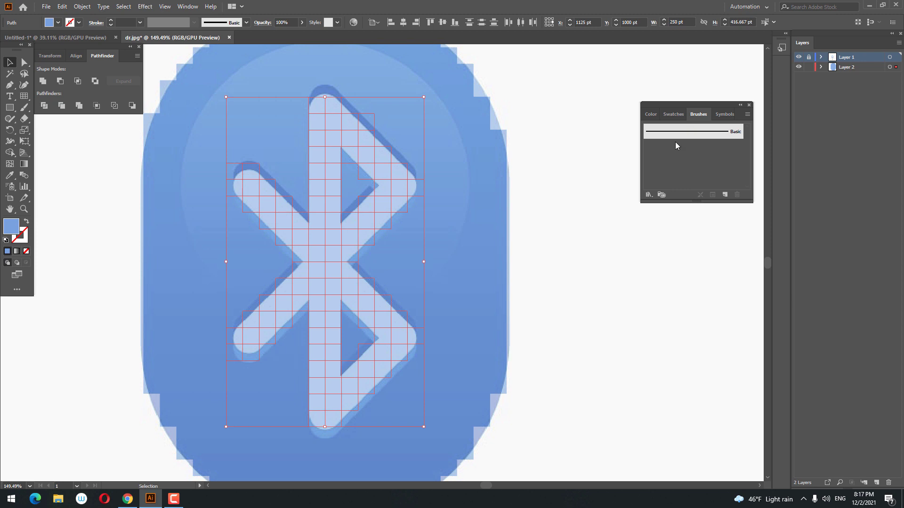
pyautogui.doubleClick(12, 227)
pyautogui.click(570, 99)
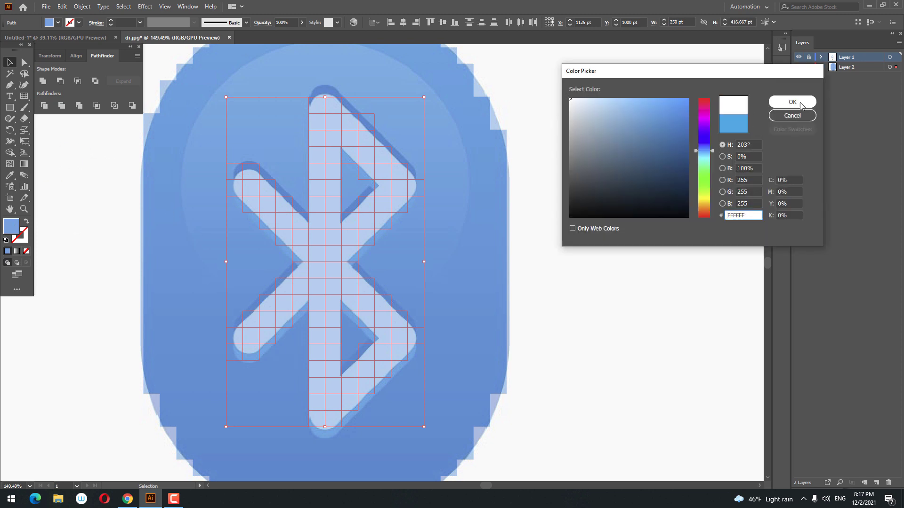
pyautogui.click(800, 103)
# Step: Hide the reference image on Layer 1 and deselect the white symbol squares
pyautogui.press('z')
pyautogui.moveTo(492, 183); pyautogui.dragTo(369, 265)
pyautogui.click(797, 59)
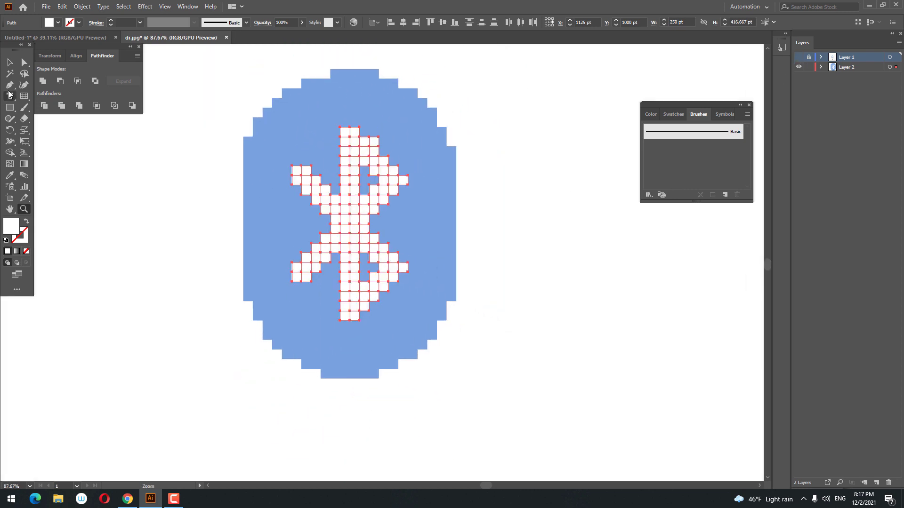
pyautogui.click(13, 64)
pyautogui.click(124, 244)
pyautogui.moveTo(138, 273); pyautogui.dragTo(150, 287)
pyautogui.press('z')
pyautogui.moveTo(150, 288); pyautogui.dragTo(119, 306)
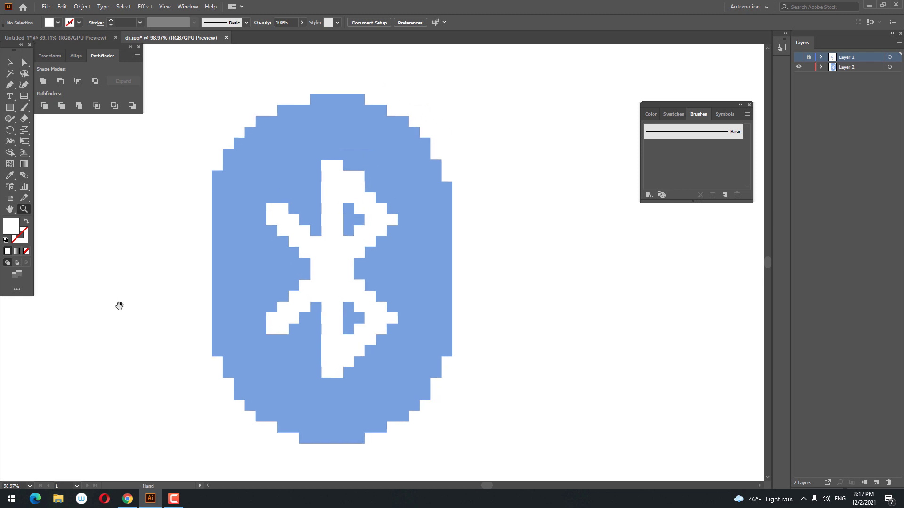
# Step: Show the Layer 1 reference image to compare it with the pixel icon, and hide it again
pyautogui.click(798, 60)
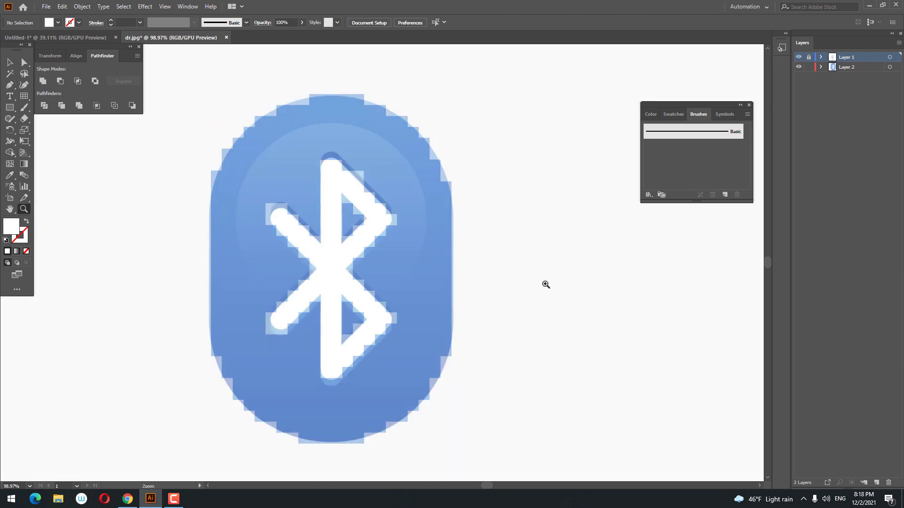
pyautogui.moveTo(546, 290); pyautogui.dragTo(534, 266)
pyautogui.click(10, 64)
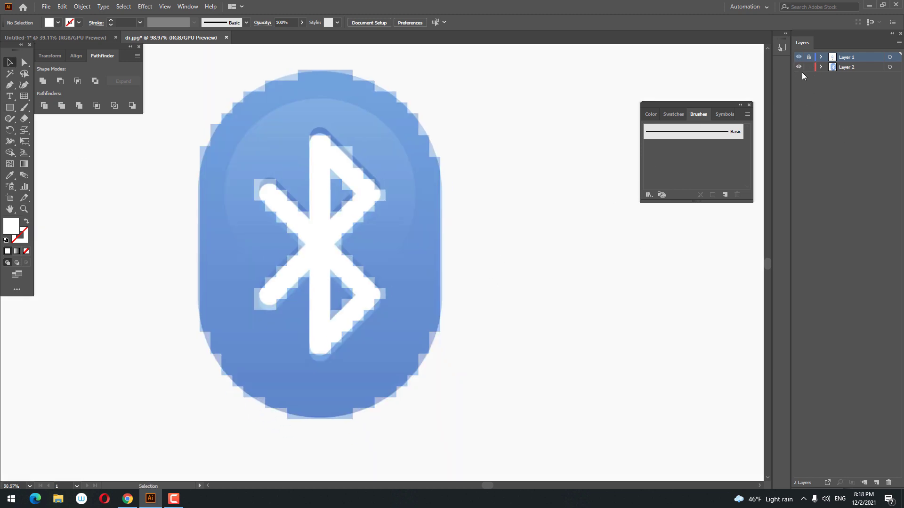
pyautogui.click(799, 57)
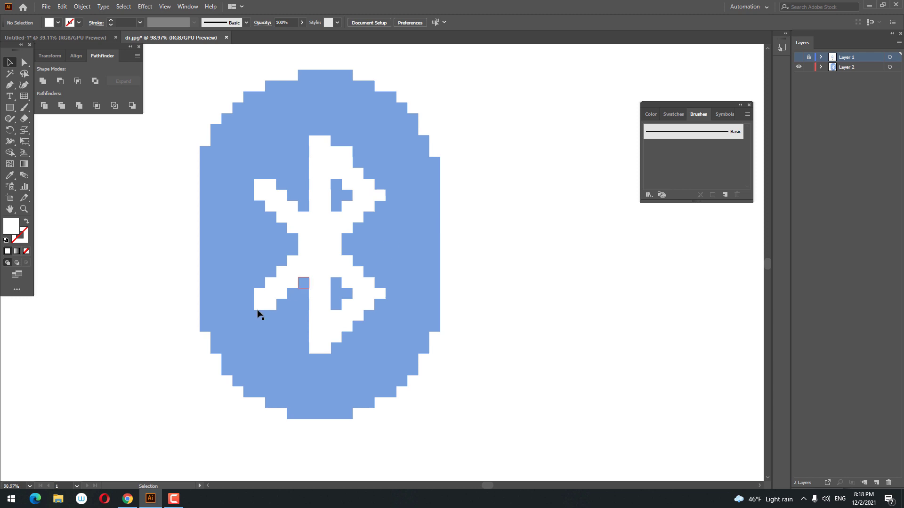
# Step: Select the first staircase squares of a curved shading band near the blue background's lower-left edge, below the symbol's left arm
pyautogui.click(227, 325)
pyautogui.keyDown('shift'); pyautogui.click(236, 340); pyautogui.keyUp('shift')
pyautogui.keyDown('shift'); pyautogui.click(239, 349); pyautogui.keyUp('shift')
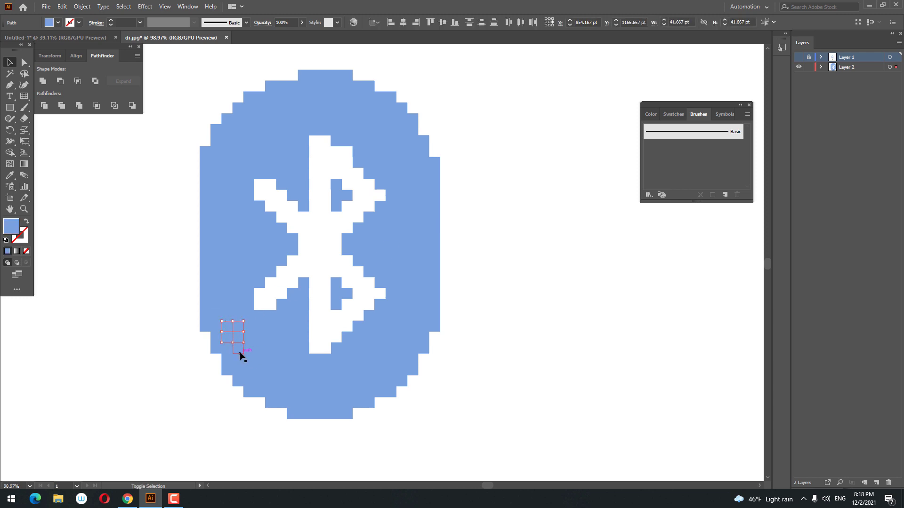
pyautogui.keyDown('shift'); pyautogui.click(252, 363); pyautogui.keyUp('shift')
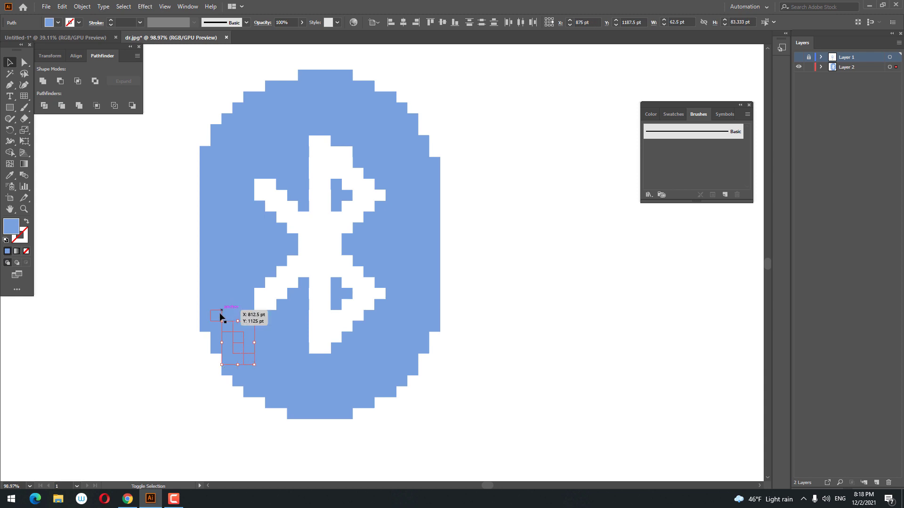
pyautogui.keyDown('shift'); pyautogui.click(219, 316); pyautogui.keyUp('shift')
pyautogui.keyDown('shift'); pyautogui.click(217, 317); pyautogui.keyUp('shift')
# Step: Extend the shading selection diagonally down and right, following the background's lower-left curve
pyautogui.press('z')
pyautogui.moveTo(269, 372); pyautogui.dragTo(273, 395)
pyautogui.click(8, 65)
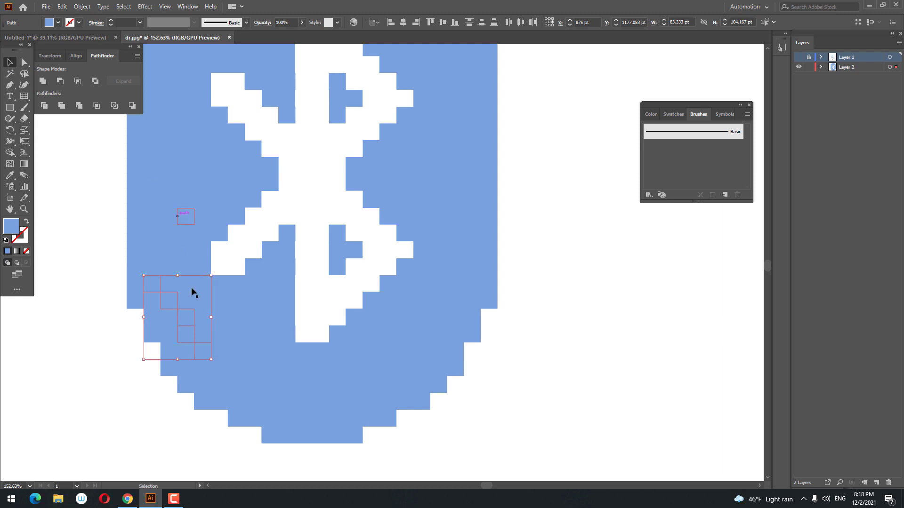
pyautogui.keyDown('shift'); pyautogui.click(225, 372); pyautogui.keyUp('shift')
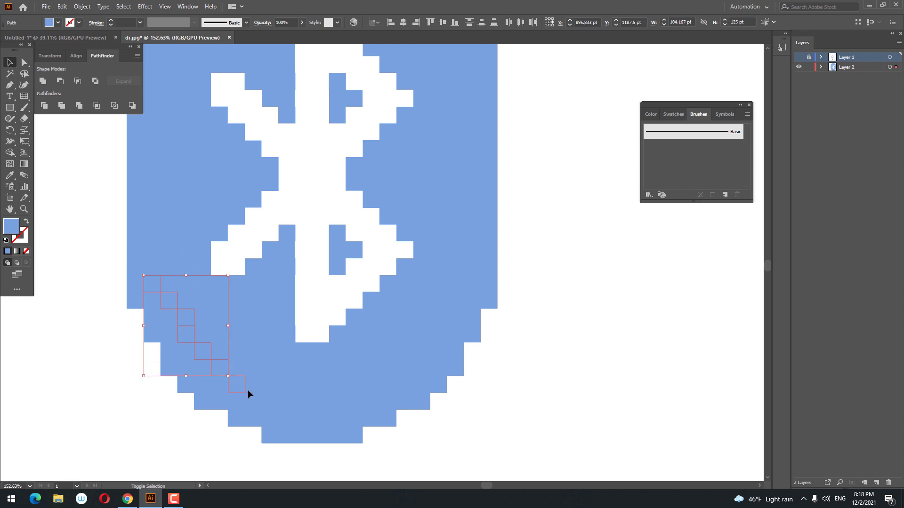
pyautogui.keyDown('shift'); pyautogui.click(244, 391); pyautogui.keyUp('shift')
pyautogui.keyDown('shift'); pyautogui.click(256, 388); pyautogui.keyUp('shift')
pyautogui.keyDown('shift'); pyautogui.click(258, 401); pyautogui.keyUp('shift')
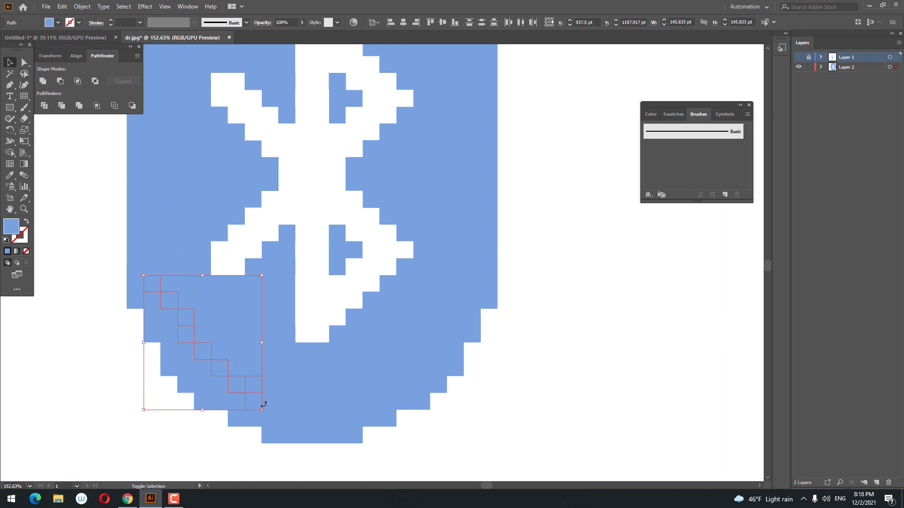
# Step: Add a horizontal row of squares along the lower part of the background to the shading selection
pyautogui.keyDown('shift'); pyautogui.click(270, 407); pyautogui.keyUp('shift')
pyautogui.keyDown('shift'); pyautogui.click(288, 405); pyautogui.keyUp('shift')
pyautogui.keyDown('shift'); pyautogui.click(303, 407); pyautogui.keyUp('shift')
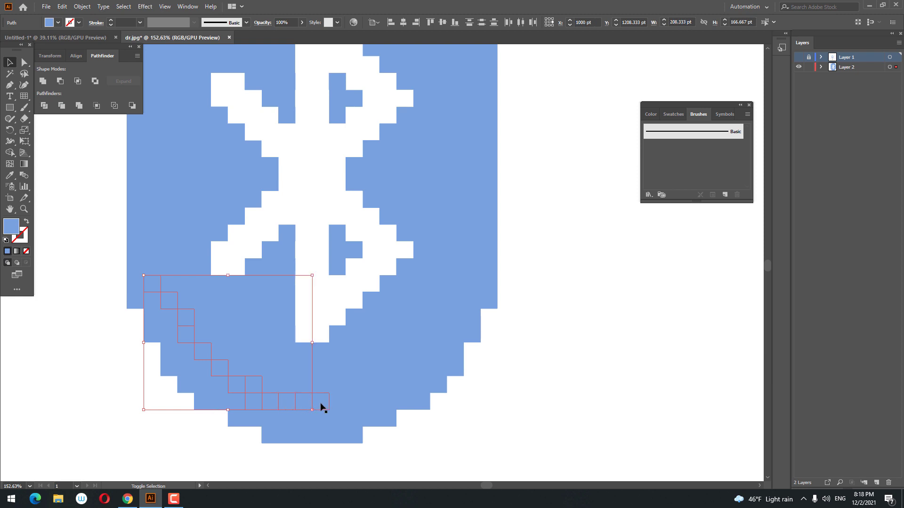
pyautogui.keyDown('shift'); pyautogui.click(322, 408); pyautogui.keyUp('shift')
pyautogui.keyDown('shift'); pyautogui.click(337, 406); pyautogui.keyUp('shift')
pyautogui.keyDown('shift'); pyautogui.click(355, 405); pyautogui.keyUp('shift')
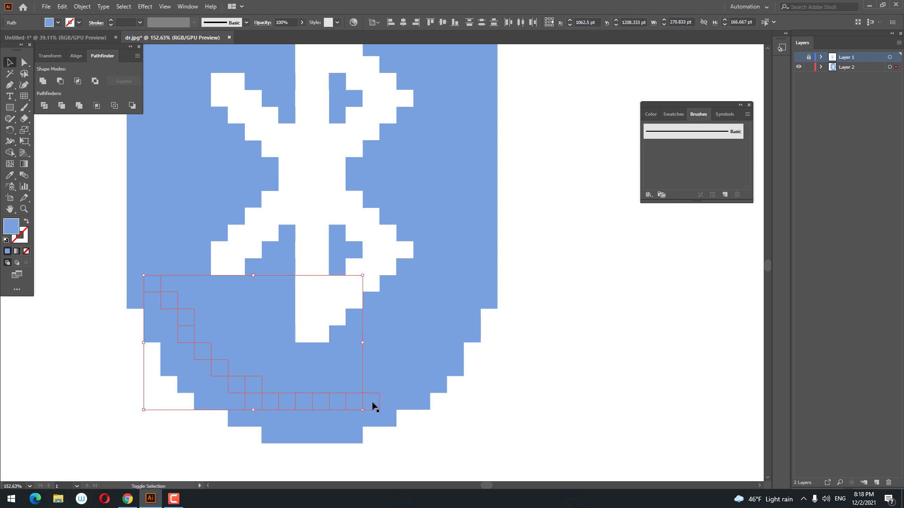
pyautogui.keyDown('shift'); pyautogui.click(373, 407); pyautogui.keyUp('shift')
# Step: Complete the shading selection with the staircase squares up the right side and the rows that thicken the middle of the band
pyautogui.keyDown('shift'); pyautogui.click(391, 390); pyautogui.keyUp('shift')
pyautogui.keyDown('shift'); pyautogui.click(405, 368); pyautogui.keyUp('shift')
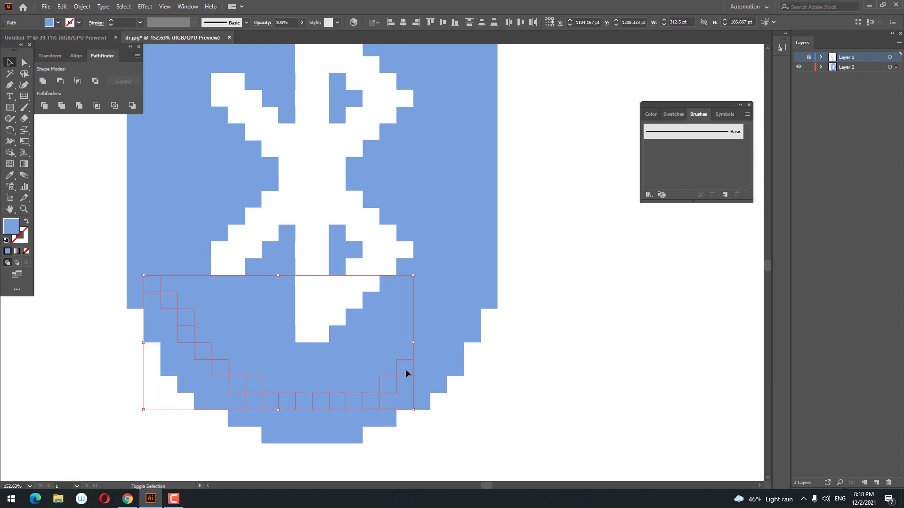
pyautogui.keyDown('shift'); pyautogui.click(450, 293); pyautogui.keyUp('shift')
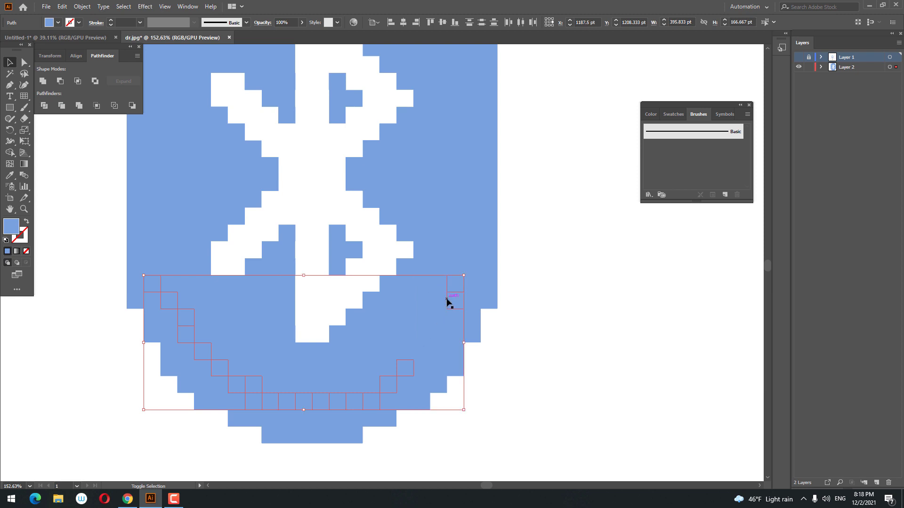
pyautogui.keyDown('shift'); pyautogui.click(425, 335); pyautogui.keyUp('shift')
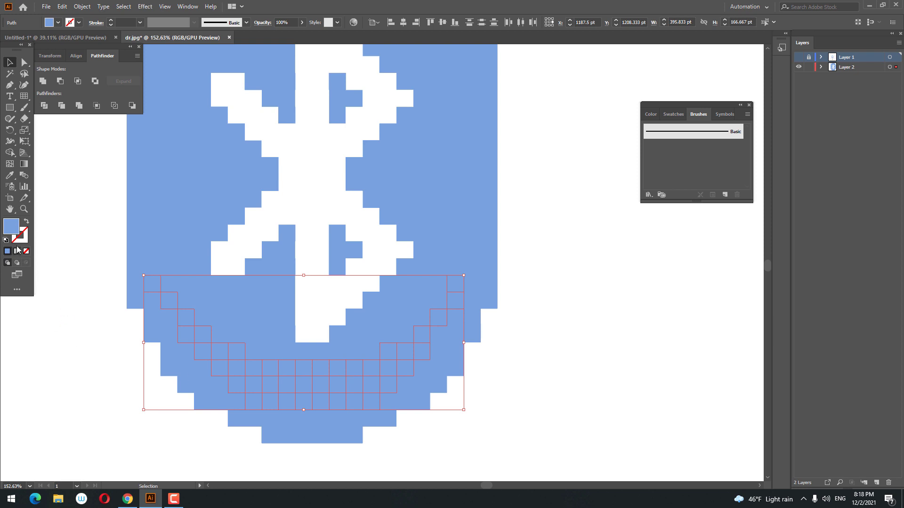
# Step: Set the fill of the selected shading squares to the darker blue 3E99CC
pyautogui.doubleClick(10, 227)
pyautogui.click(648, 119)
pyautogui.moveTo(648, 119); pyautogui.dragTo(654, 121)
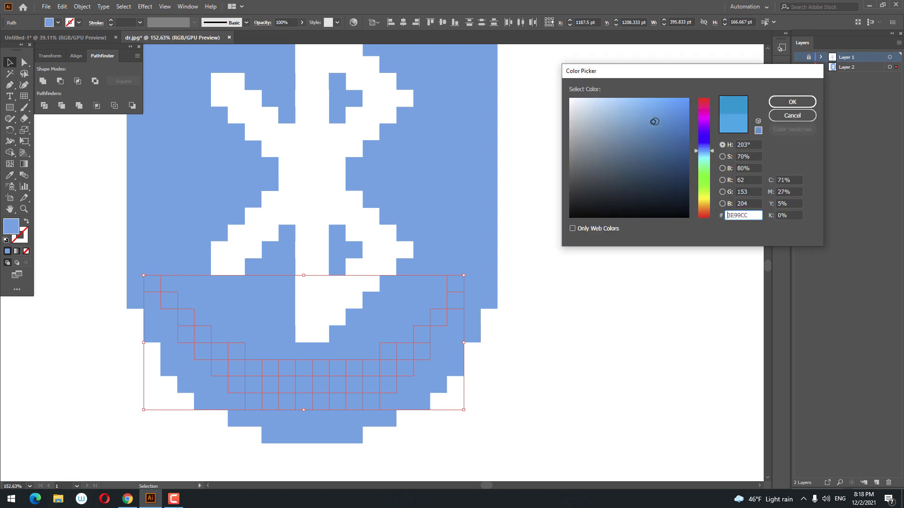
pyautogui.click(803, 99)
# Step: Recolor the square just inside the shading band's left end with the darker blue sampled from the band
pyautogui.press('z')
pyautogui.moveTo(510, 210); pyautogui.dragTo(387, 268)
pyautogui.press('space')
pyautogui.moveTo(386, 268); pyautogui.dragTo(332, 317)
pyautogui.moveTo(395, 315); pyautogui.dragTo(497, 389)
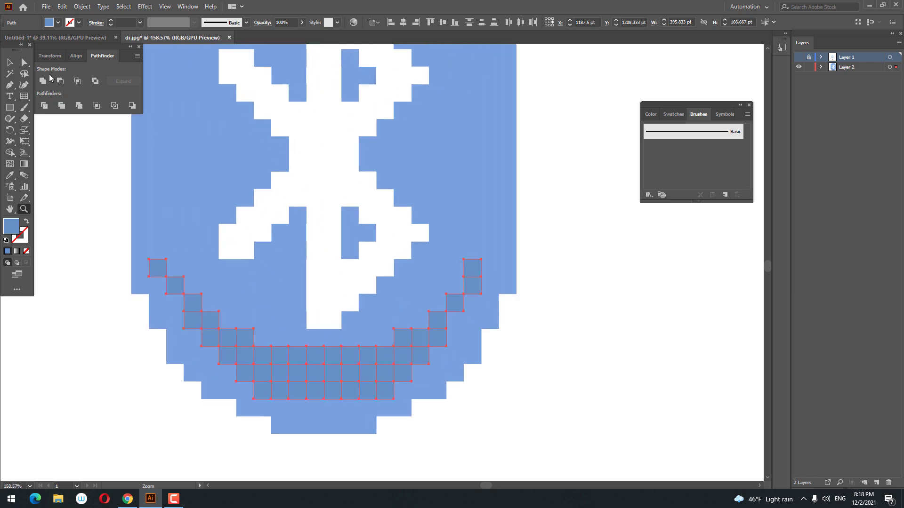
pyautogui.click(13, 62)
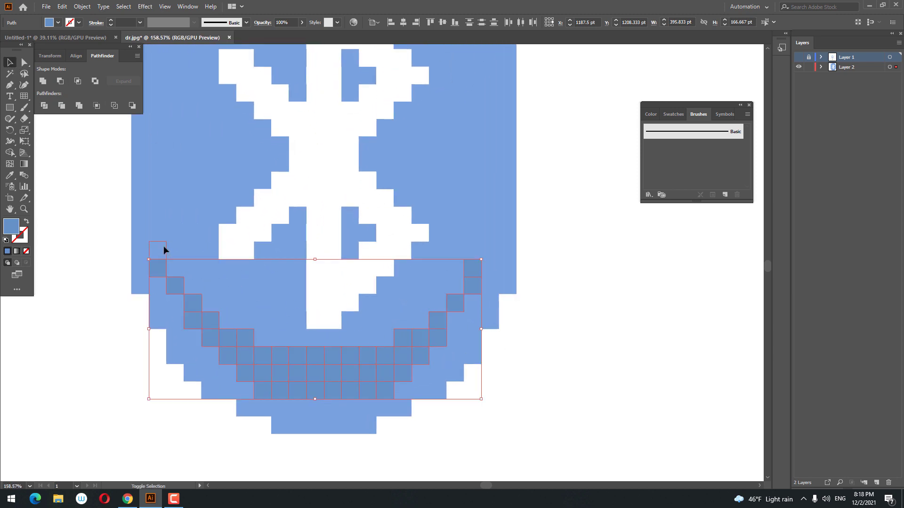
pyautogui.keyDown('shift'); pyautogui.click(163, 249); pyautogui.keyUp('shift')
pyautogui.click(176, 270)
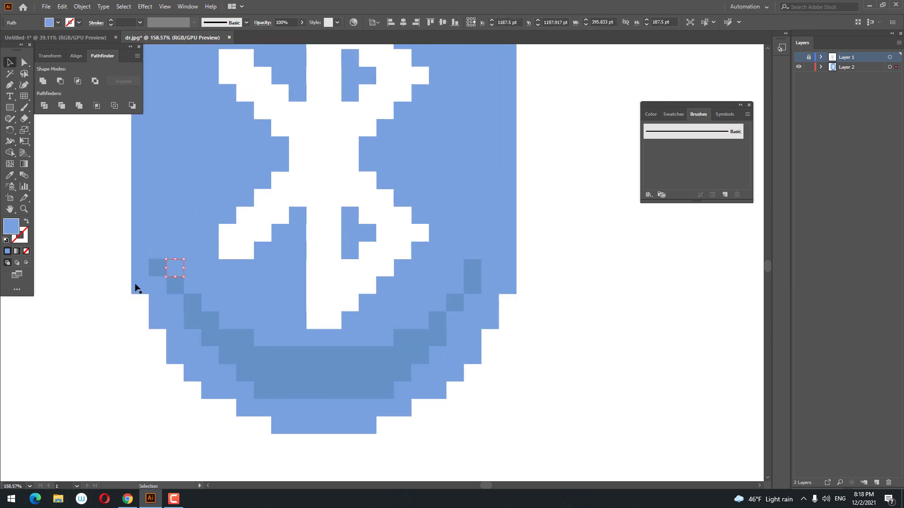
pyautogui.click(9, 178)
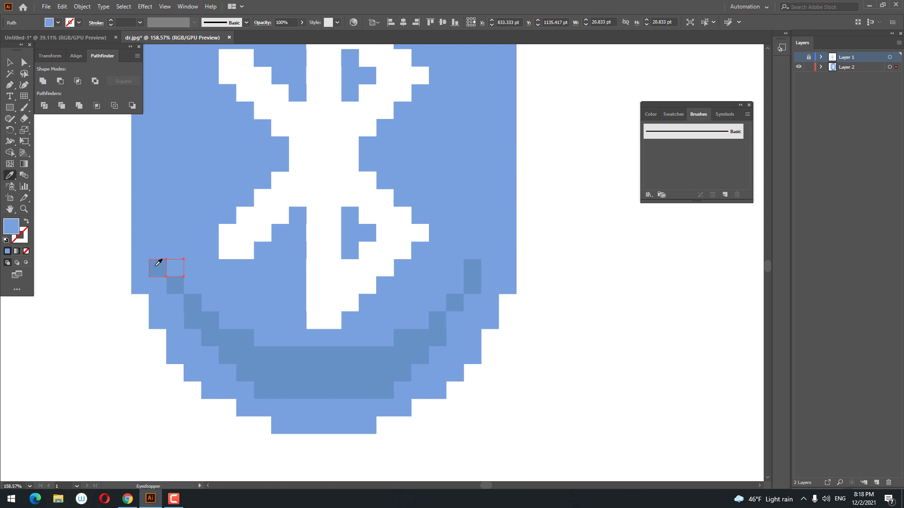
pyautogui.click(157, 265)
# Step: Recolor the outermost square at the shading band's left end with the background blue sampled from the icon, and deselect it
pyautogui.press('z')
pyautogui.moveTo(159, 265); pyautogui.dragTo(111, 293)
pyautogui.moveTo(111, 293); pyautogui.dragTo(193, 352)
pyautogui.moveTo(250, 354); pyautogui.dragTo(306, 348)
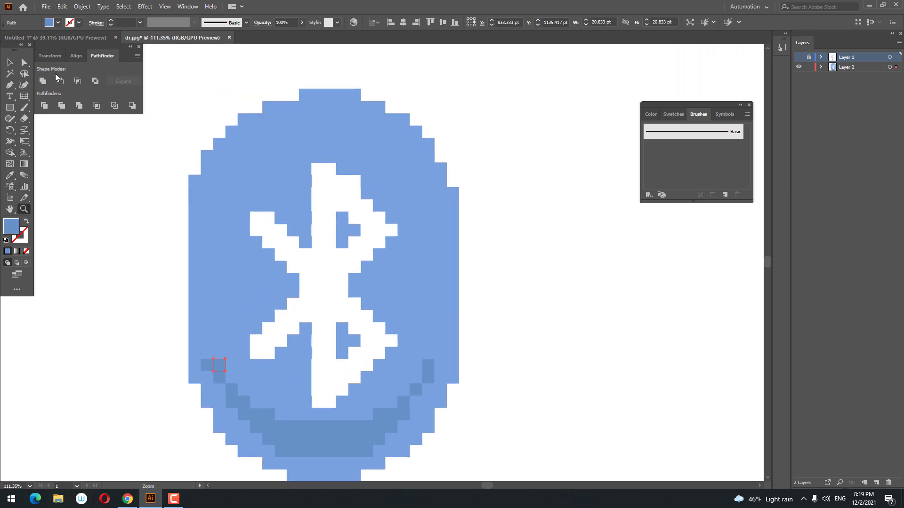
pyautogui.click(8, 65)
pyautogui.press('z')
pyautogui.click(9, 175)
pyautogui.click(212, 279)
pyautogui.press('z')
pyautogui.moveTo(357, 305); pyautogui.dragTo(383, 367)
pyautogui.click(9, 62)
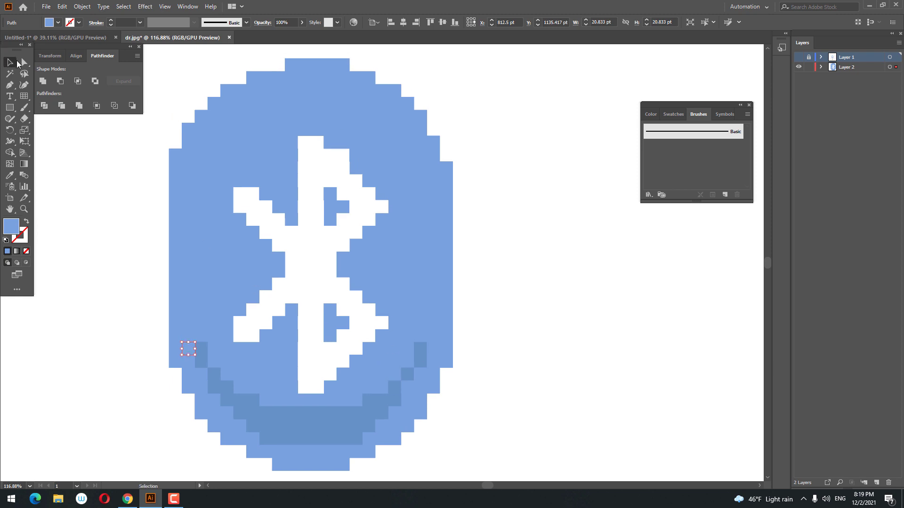
pyautogui.click(112, 219)
pyautogui.moveTo(146, 254); pyautogui.dragTo(156, 278)
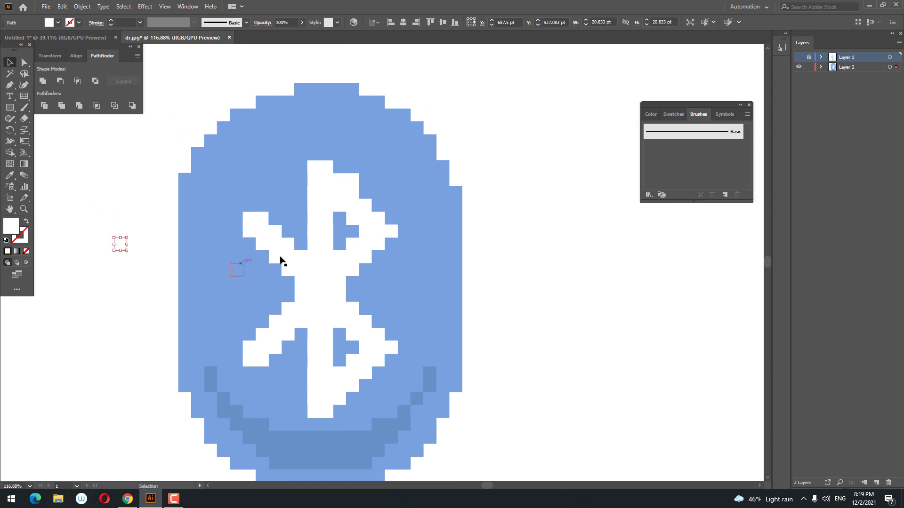
# Step: Select the shadow squares inside both loops of the symbol and along the upper loop's lower diagonal edge
pyautogui.click(339, 218)
pyautogui.keyDown('shift'); pyautogui.click(341, 334); pyautogui.keyUp('shift')
pyautogui.keyDown('shift'); pyautogui.click(355, 348); pyautogui.keyUp('shift')
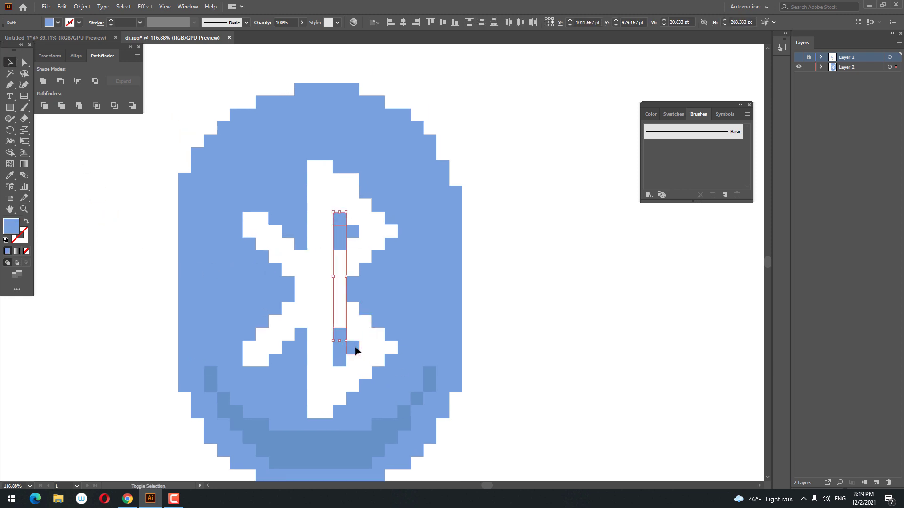
pyautogui.keyDown('shift'); pyautogui.click(349, 234); pyautogui.keyUp('shift')
pyautogui.keyDown('shift'); pyautogui.click(393, 247); pyautogui.keyUp('shift')
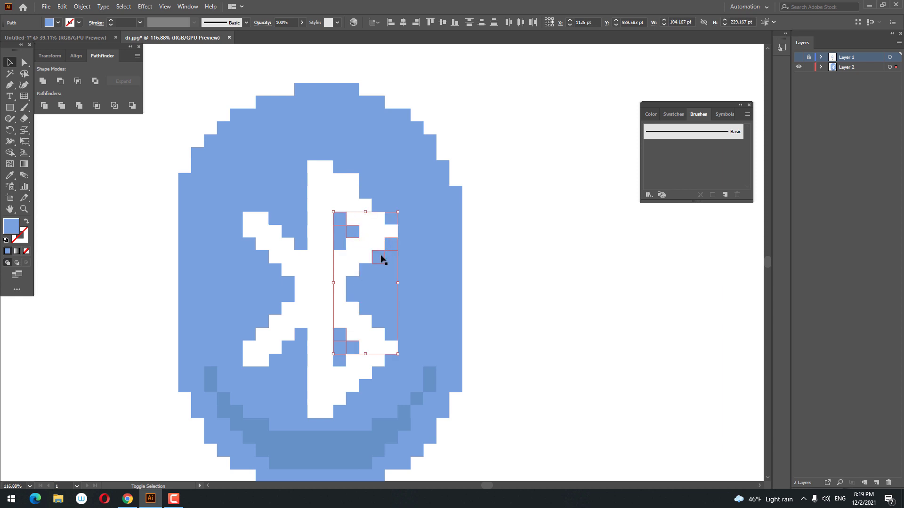
pyautogui.keyDown('shift'); pyautogui.click(378, 259); pyautogui.keyUp('shift')
# Step: Add the shadow squares beneath the lower loop, the stem and both left arms to the selection
pyautogui.keyDown('shift'); pyautogui.click(394, 363); pyautogui.keyUp('shift')
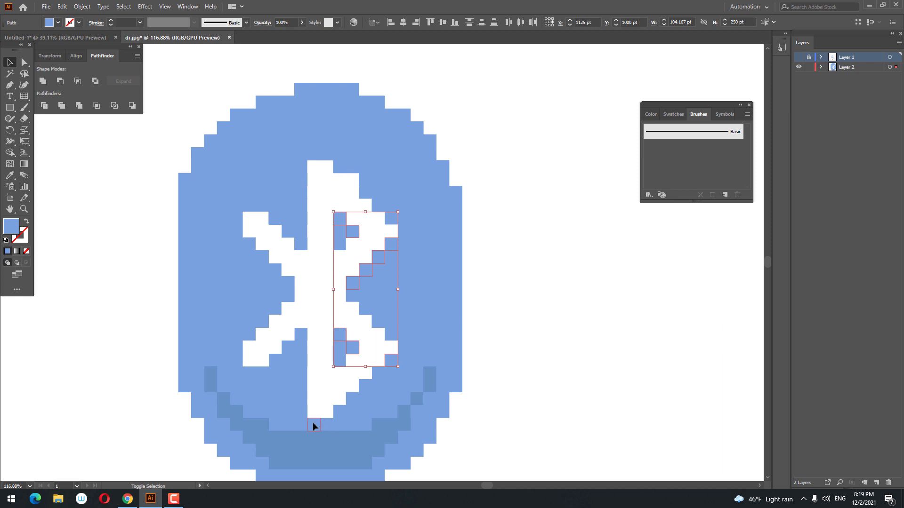
pyautogui.keyDown('shift'); pyautogui.click(312, 422); pyautogui.keyUp('shift')
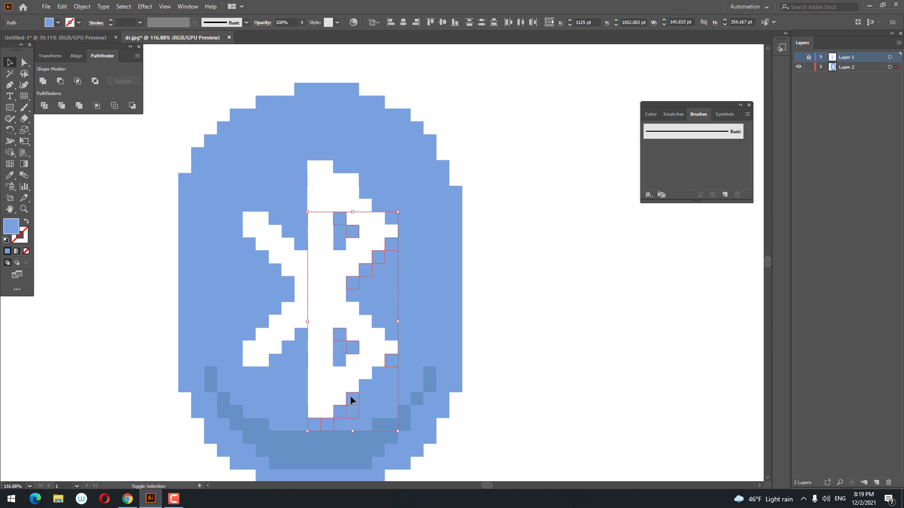
pyautogui.keyDown('shift'); pyautogui.click(364, 386); pyautogui.keyUp('shift')
pyautogui.keyDown('shift'); pyautogui.click(249, 375); pyautogui.keyUp('shift')
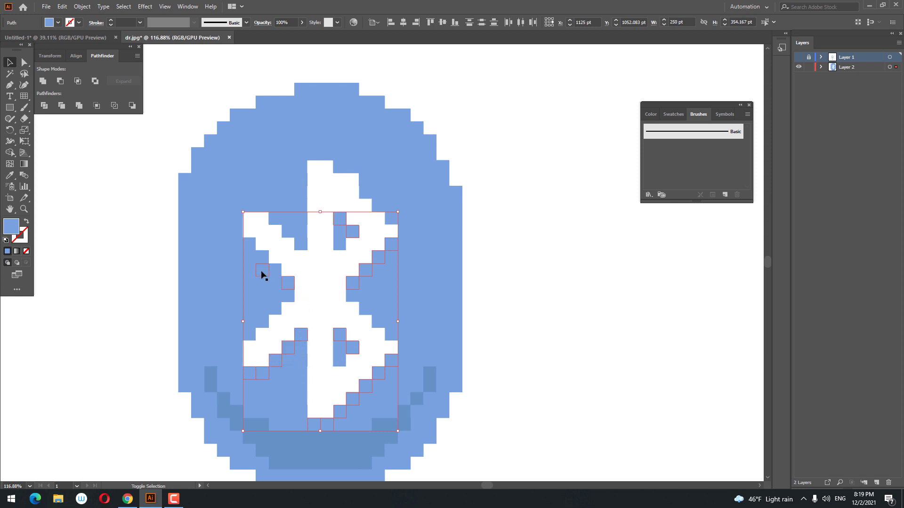
pyautogui.keyDown('shift'); pyautogui.click(246, 246); pyautogui.keyUp('shift')
# Step: Fill the selected shadow squares with the darker blue sampled from the bottom shading band, and deselect them
pyautogui.click(8, 177)
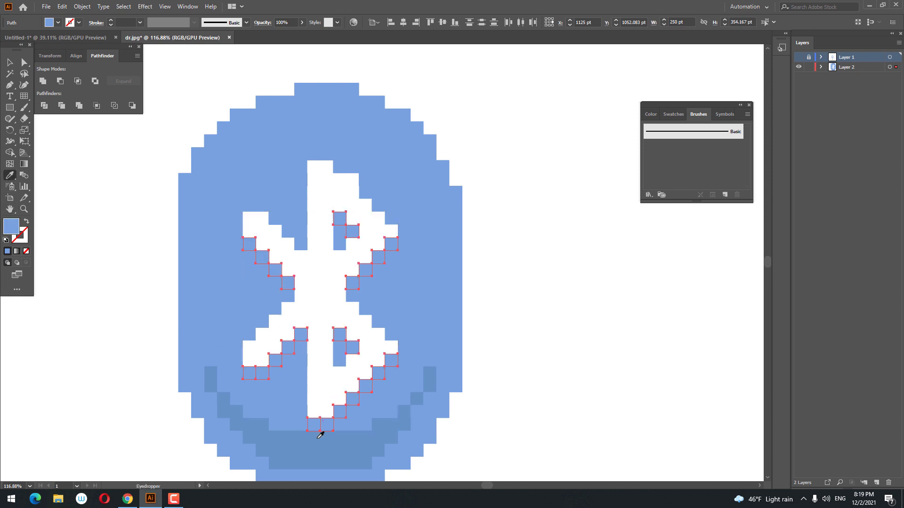
pyautogui.click(318, 446)
pyautogui.press('z')
pyautogui.moveTo(348, 416); pyautogui.dragTo(333, 431)
pyautogui.press('space')
pyautogui.moveTo(253, 346); pyautogui.dragTo(236, 335)
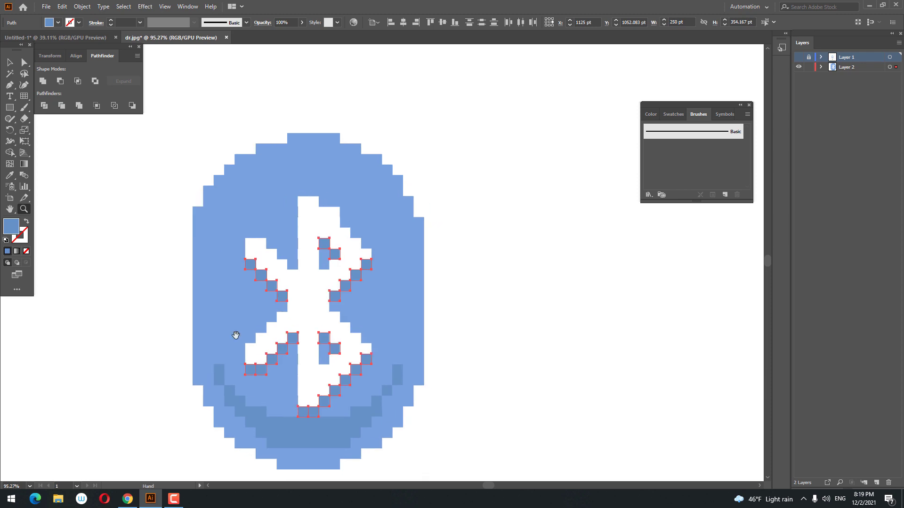
pyautogui.click(10, 62)
pyautogui.click(479, 227)
# Step: Recolor the white corner square at the symbol's upper-right edge with the sampled background blue, and deselect it
pyautogui.press('space')
pyautogui.moveTo(480, 226); pyautogui.dragTo(494, 246)
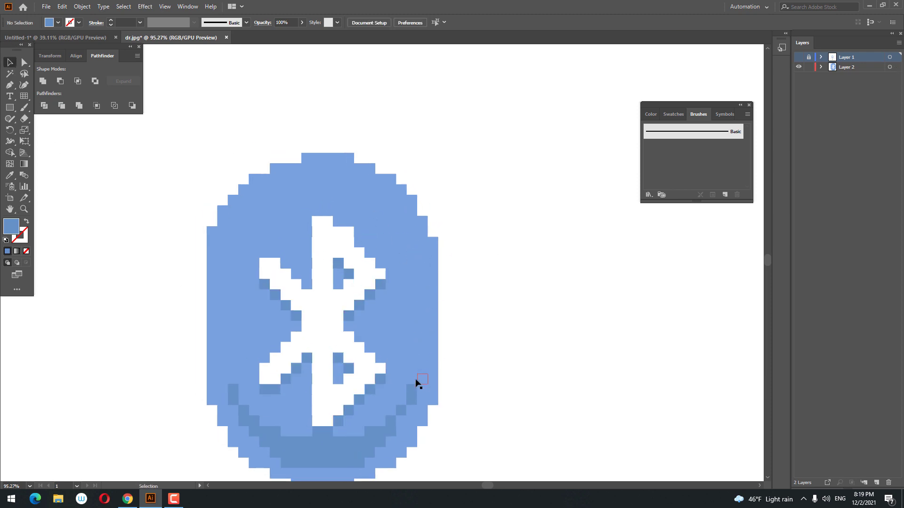
pyautogui.click(351, 232)
pyautogui.click(10, 177)
pyautogui.click(240, 206)
pyautogui.hotkey('ctrl', 'space')
pyautogui.moveTo(396, 264); pyautogui.dragTo(374, 323)
pyautogui.press('y')
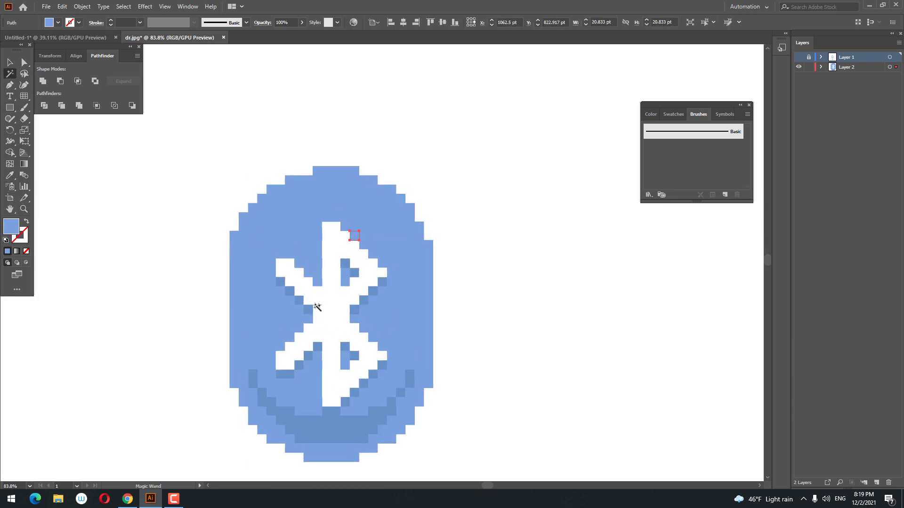
pyautogui.press('v')
pyautogui.click(143, 240)
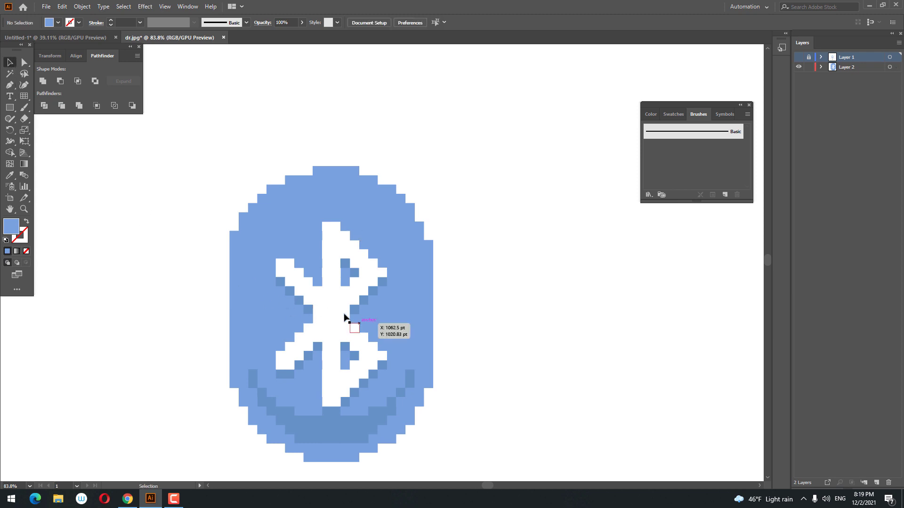
# Step: Select ten scattered single squares of the blue background around the symbol
pyautogui.press('space')
pyautogui.moveTo(417, 356)
pyautogui.mouseDown()
pyautogui.moveTo(424, 366)
pyautogui.moveTo(440, 344)
pyautogui.moveTo(407, 365)
pyautogui.mouseUp()
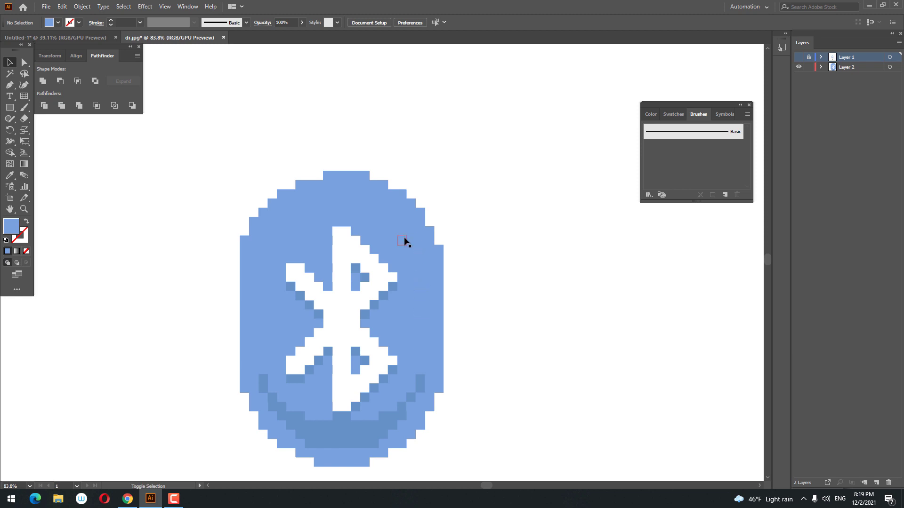
pyautogui.click(419, 317)
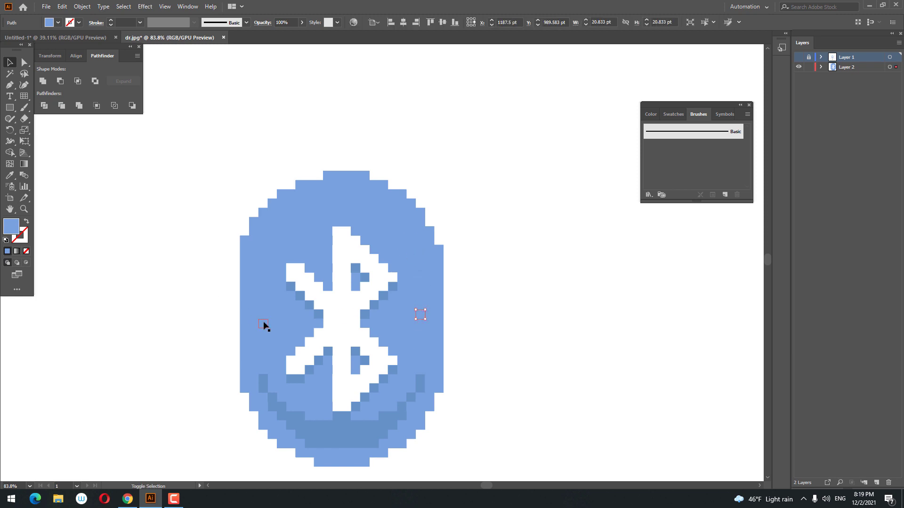
pyautogui.keyDown('shift'); pyautogui.click(300, 333); pyautogui.keyUp('shift')
pyautogui.keyDown('shift'); pyautogui.click(273, 241); pyautogui.keyUp('shift')
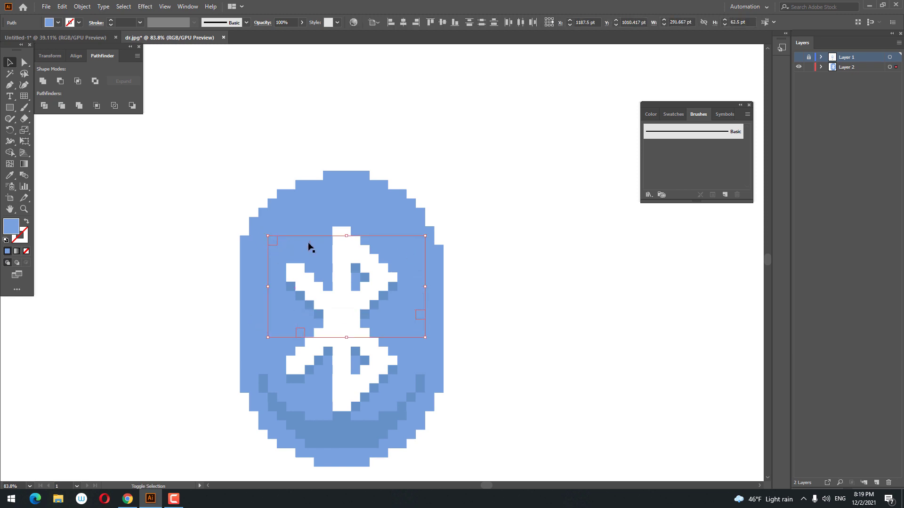
pyautogui.keyDown('shift'); pyautogui.click(321, 260); pyautogui.keyUp('shift')
pyautogui.keyDown('shift'); pyautogui.click(375, 215); pyautogui.keyUp('shift')
pyautogui.keyDown('shift'); pyautogui.click(393, 258); pyautogui.keyUp('shift')
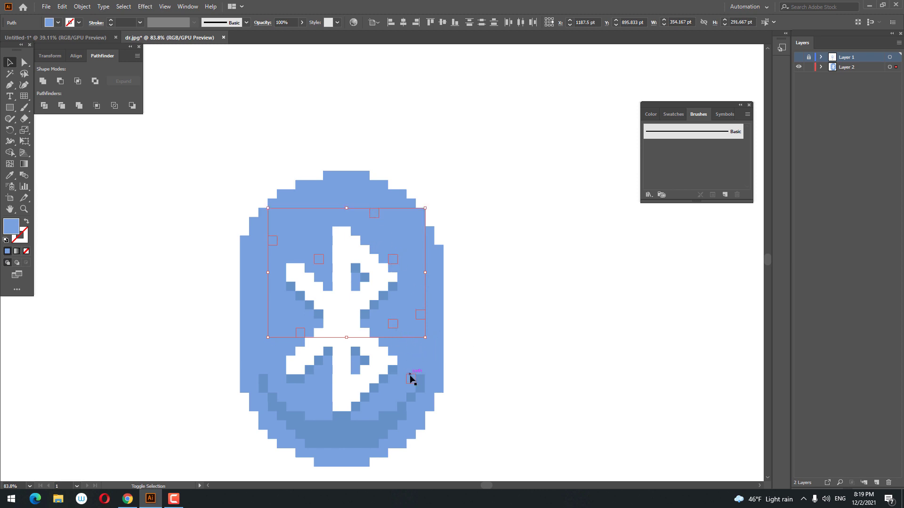
pyautogui.keyDown('shift'); pyautogui.click(400, 379); pyautogui.keyUp('shift')
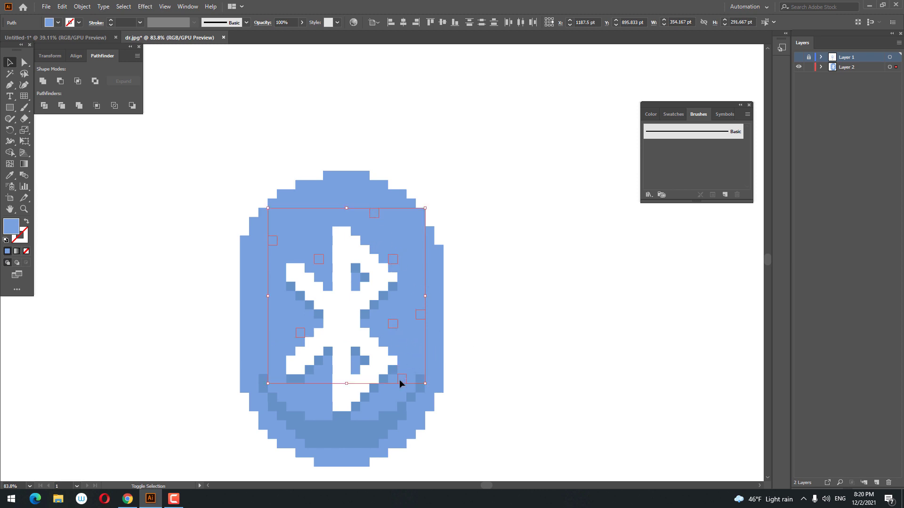
pyautogui.keyDown('shift'); pyautogui.click(314, 396); pyautogui.keyUp('shift')
pyautogui.keyDown('shift'); pyautogui.click(264, 341); pyautogui.keyUp('shift')
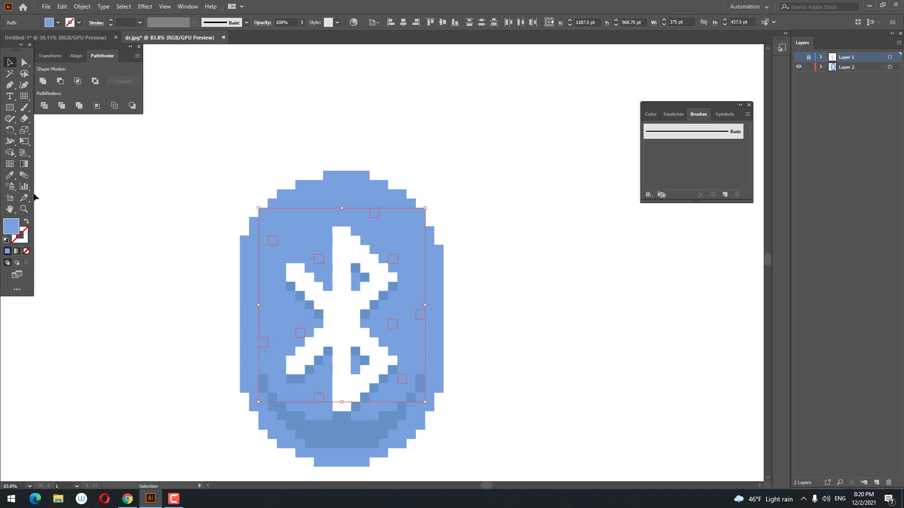
# Step: Fill the scattered background squares with the darker blue sampled from the bottom shading band
pyautogui.click(13, 178)
pyautogui.click(307, 433)
pyautogui.press('z')
pyautogui.moveTo(349, 399); pyautogui.dragTo(258, 323)
pyautogui.click(12, 71)
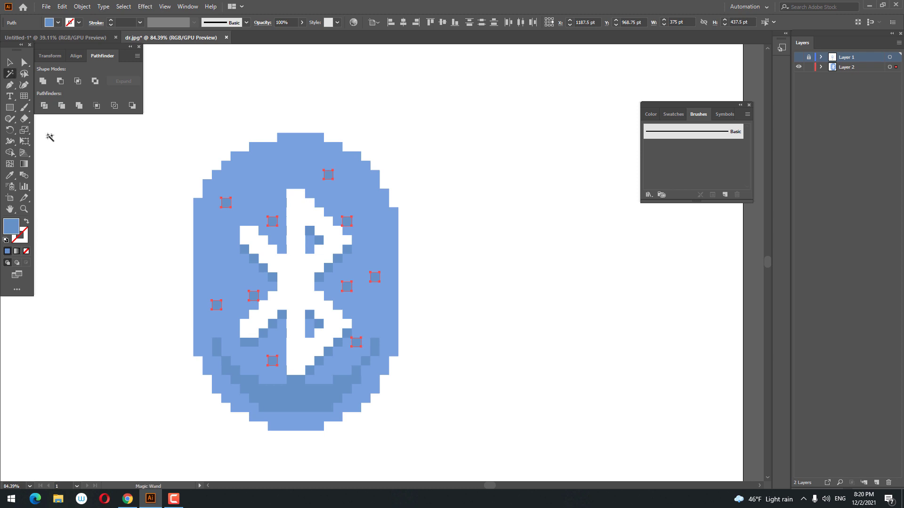
# Step: Replace the current selection with scattered single background squares across the icon's upper part
pyautogui.click(12, 65)
pyautogui.click(173, 175)
pyautogui.click(264, 188)
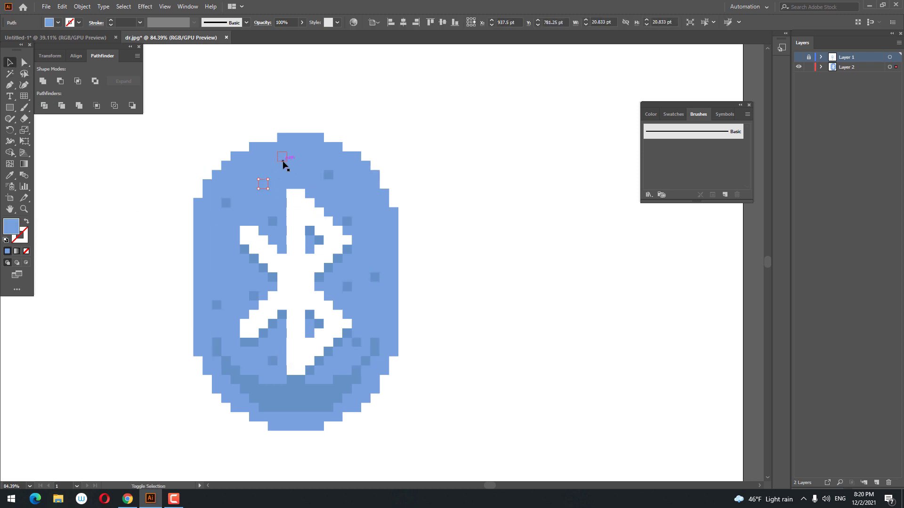
pyautogui.keyDown('shift'); pyautogui.click(282, 157); pyautogui.keyUp('shift')
pyautogui.keyDown('shift'); pyautogui.click(348, 196); pyautogui.keyUp('shift')
pyautogui.keyDown('shift'); pyautogui.click(375, 229); pyautogui.keyUp('shift')
pyautogui.keyDown('shift'); pyautogui.click(357, 230); pyautogui.keyUp('shift')
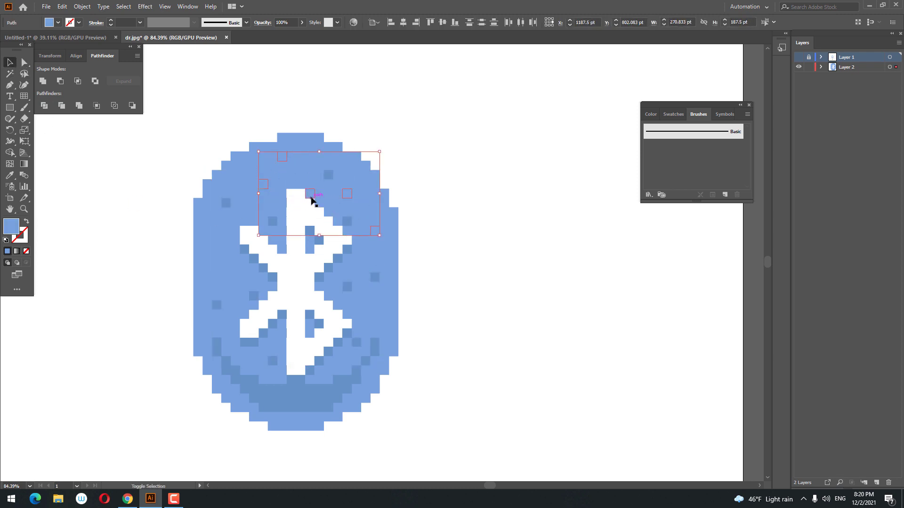
# Step: Add the blue squares bordering the white symbol's upper-facing edges and the inner corners of its loops to the selection
pyautogui.keyDown('shift'); pyautogui.click(283, 250); pyautogui.keyUp('shift')
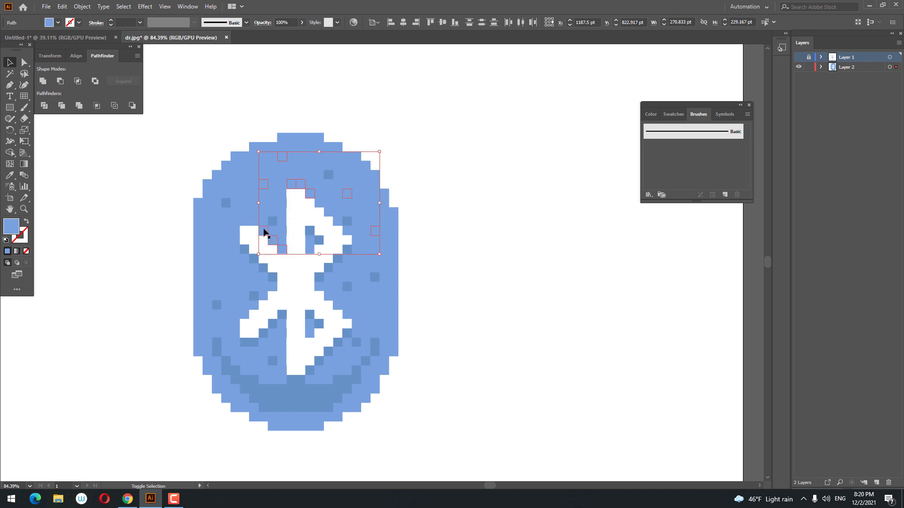
pyautogui.keyDown('shift'); pyautogui.click(244, 221); pyautogui.keyUp('shift')
pyautogui.keyDown('shift'); pyautogui.click(254, 222); pyautogui.keyUp('shift')
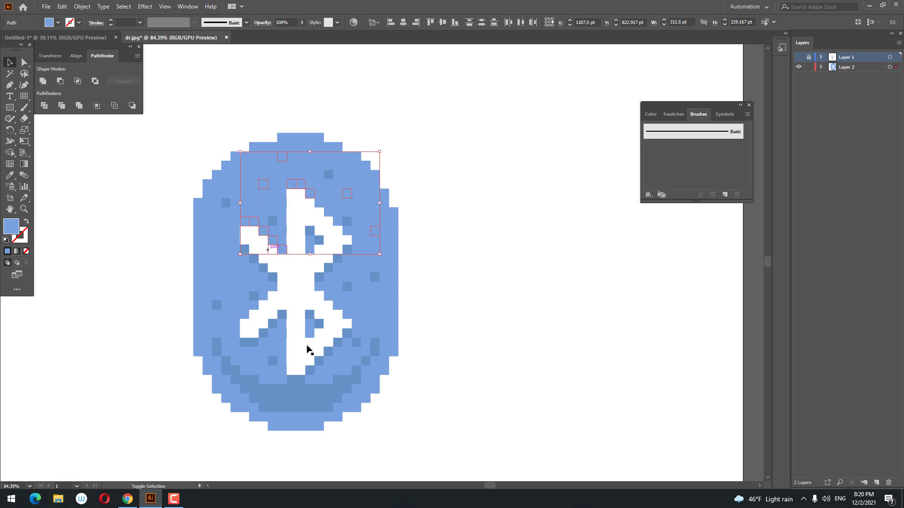
pyautogui.keyDown('shift'); pyautogui.click(248, 314); pyautogui.keyUp('shift')
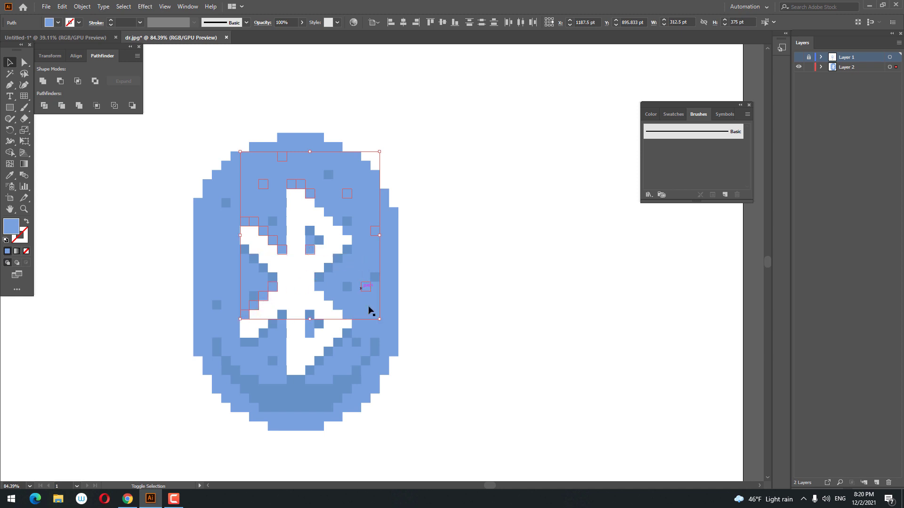
pyautogui.keyDown('shift'); pyautogui.click(317, 282); pyautogui.keyUp('shift')
pyautogui.keyDown('shift'); pyautogui.click(321, 277); pyautogui.keyUp('shift')
pyautogui.keyDown('shift'); pyautogui.click(316, 289); pyautogui.keyUp('shift')
pyautogui.keyDown('shift'); pyautogui.click(328, 297); pyautogui.keyUp('shift')
pyautogui.keyDown('shift'); pyautogui.click(310, 337); pyautogui.keyUp('shift')
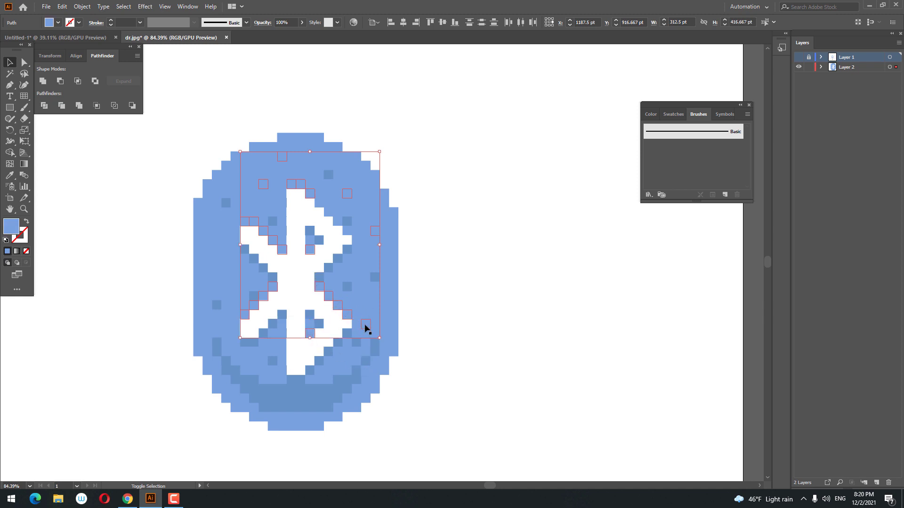
# Step: Add a few scattered background squares near the icon's left and right sides to the selection
pyautogui.keyDown('shift'); pyautogui.click(385, 304); pyautogui.keyUp('shift')
pyautogui.keyDown('shift'); pyautogui.click(208, 278); pyautogui.keyUp('shift')
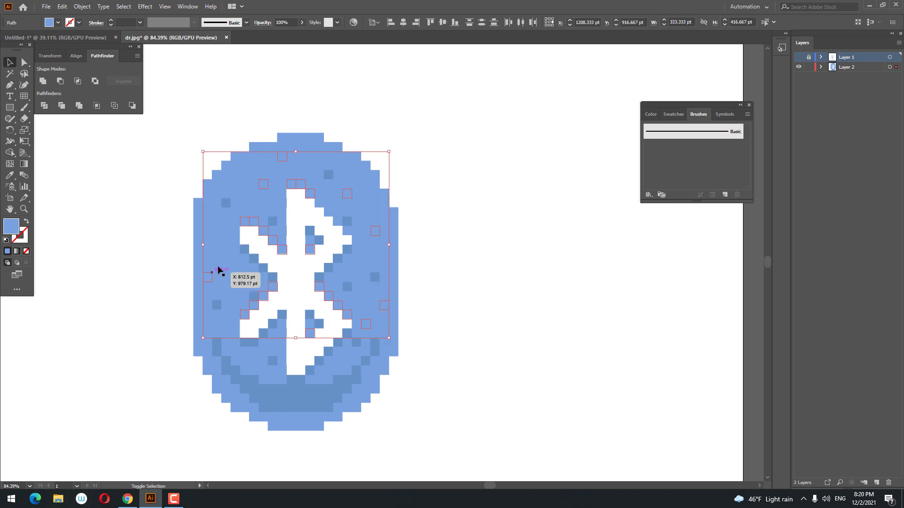
pyautogui.keyDown('shift'); pyautogui.click(210, 247); pyautogui.keyUp('shift')
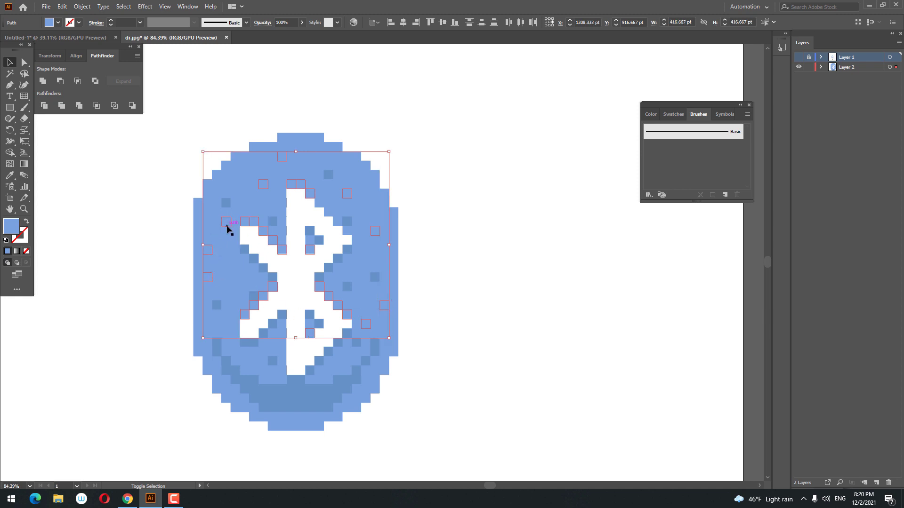
# Step: Fill the selected highlight squares with a lighter blue than the background, and deselect them
pyautogui.doubleClick(11, 226)
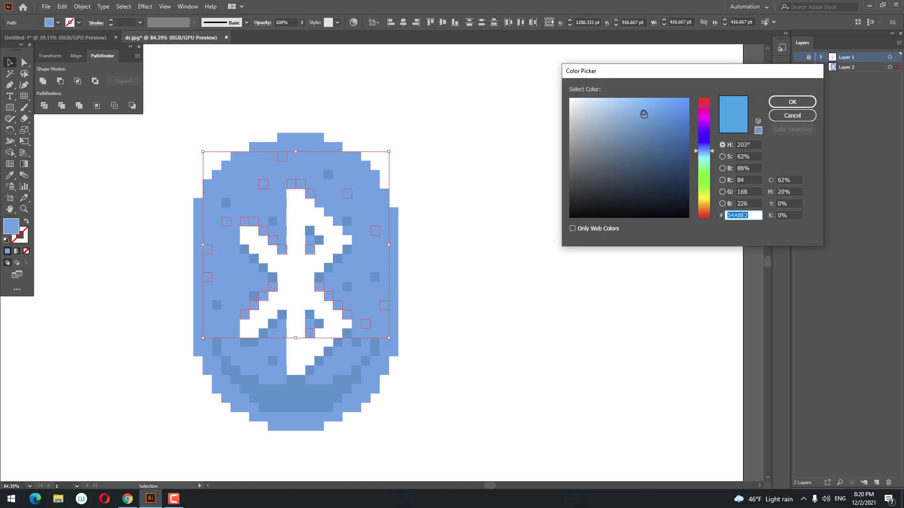
pyautogui.click(632, 107)
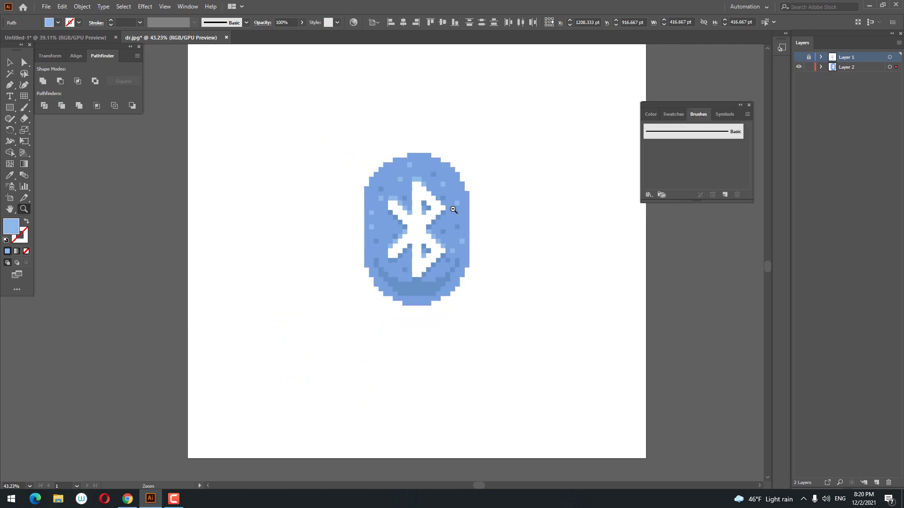
pyautogui.moveTo(496, 238); pyautogui.dragTo(495, 238)
pyautogui.click(10, 63)
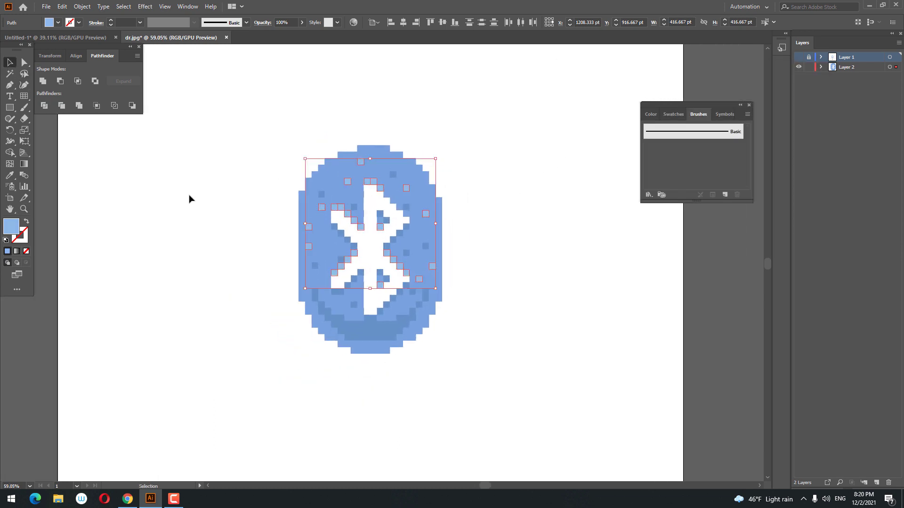
pyautogui.click(189, 196)
# Step: Group all the squares of the Bluetooth icon, leaving out the blank grid columns beside it, and deselect the group
pyautogui.moveTo(390, 384); pyautogui.dragTo(388, 417)
pyautogui.moveTo(485, 408); pyautogui.dragTo(245, 221)
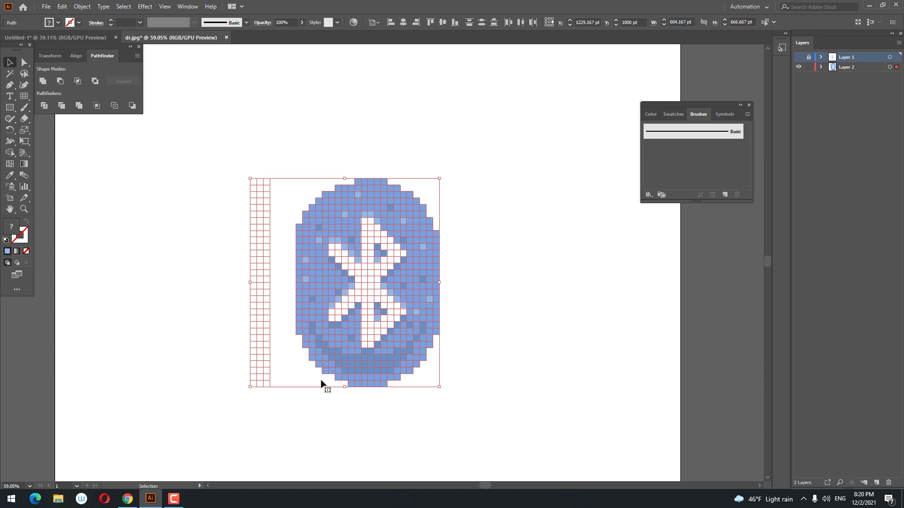
pyautogui.moveTo(289, 413); pyautogui.dragTo(177, 235)
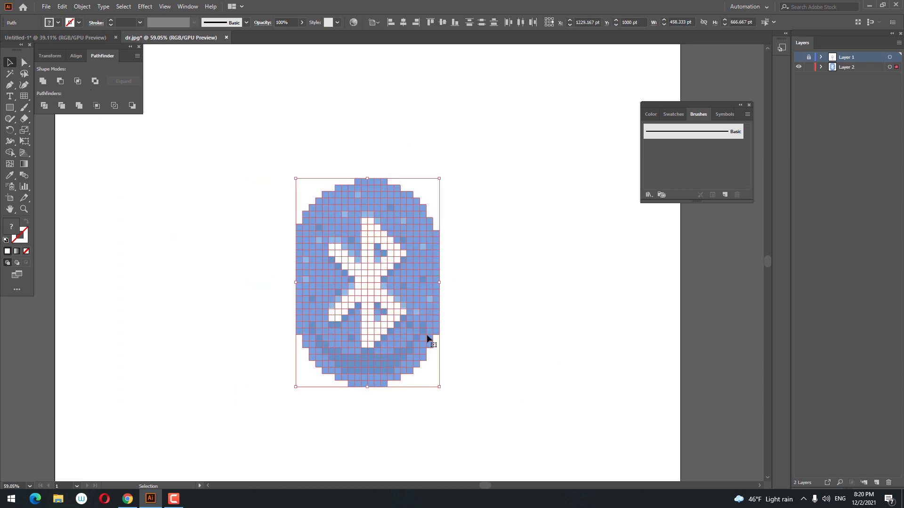
pyautogui.rightClick(395, 278)
pyautogui.click(443, 337)
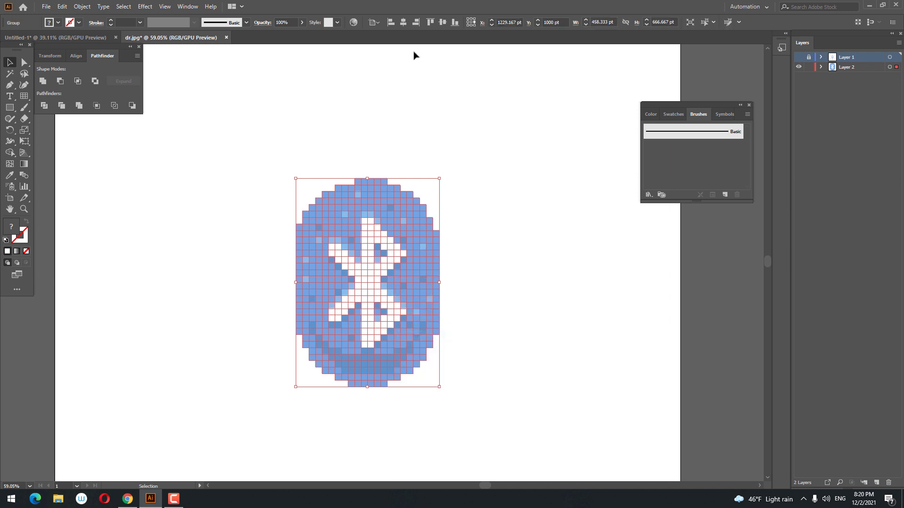
pyautogui.click(574, 320)
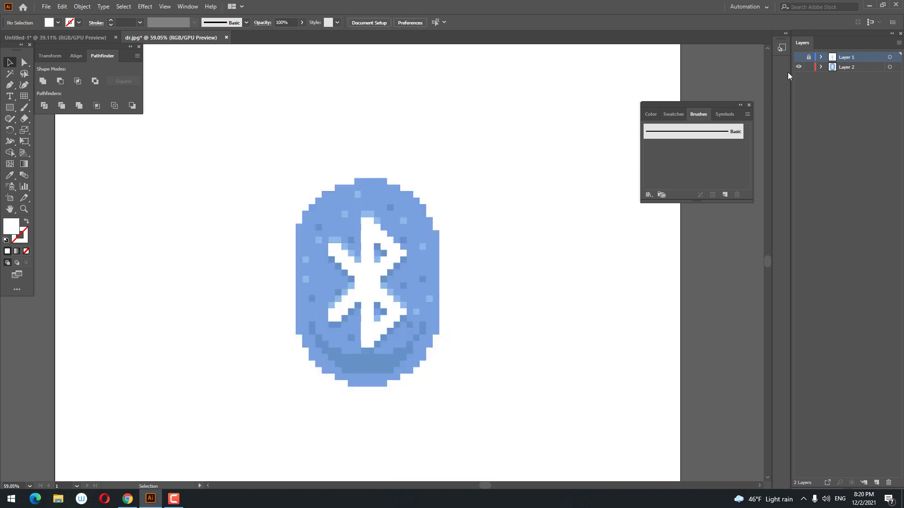
pyautogui.press('z')
pyautogui.moveTo(506, 385); pyautogui.dragTo(636, 357)
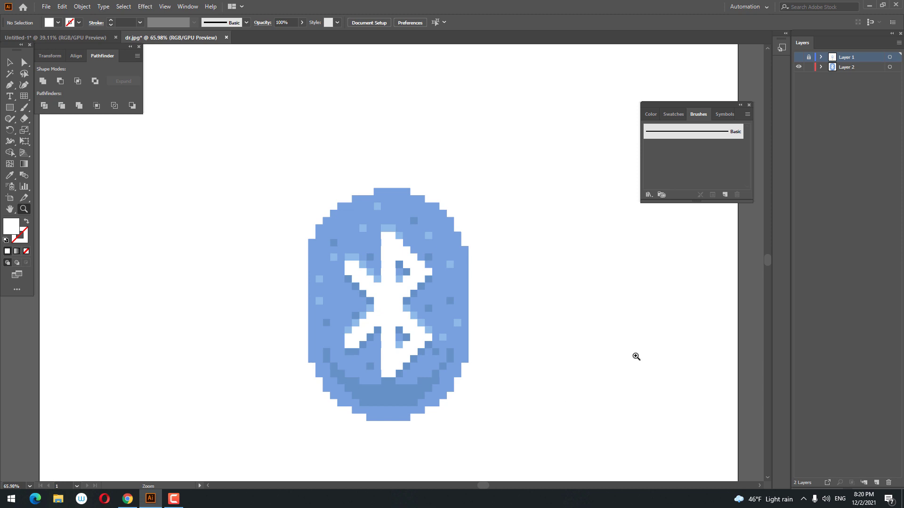